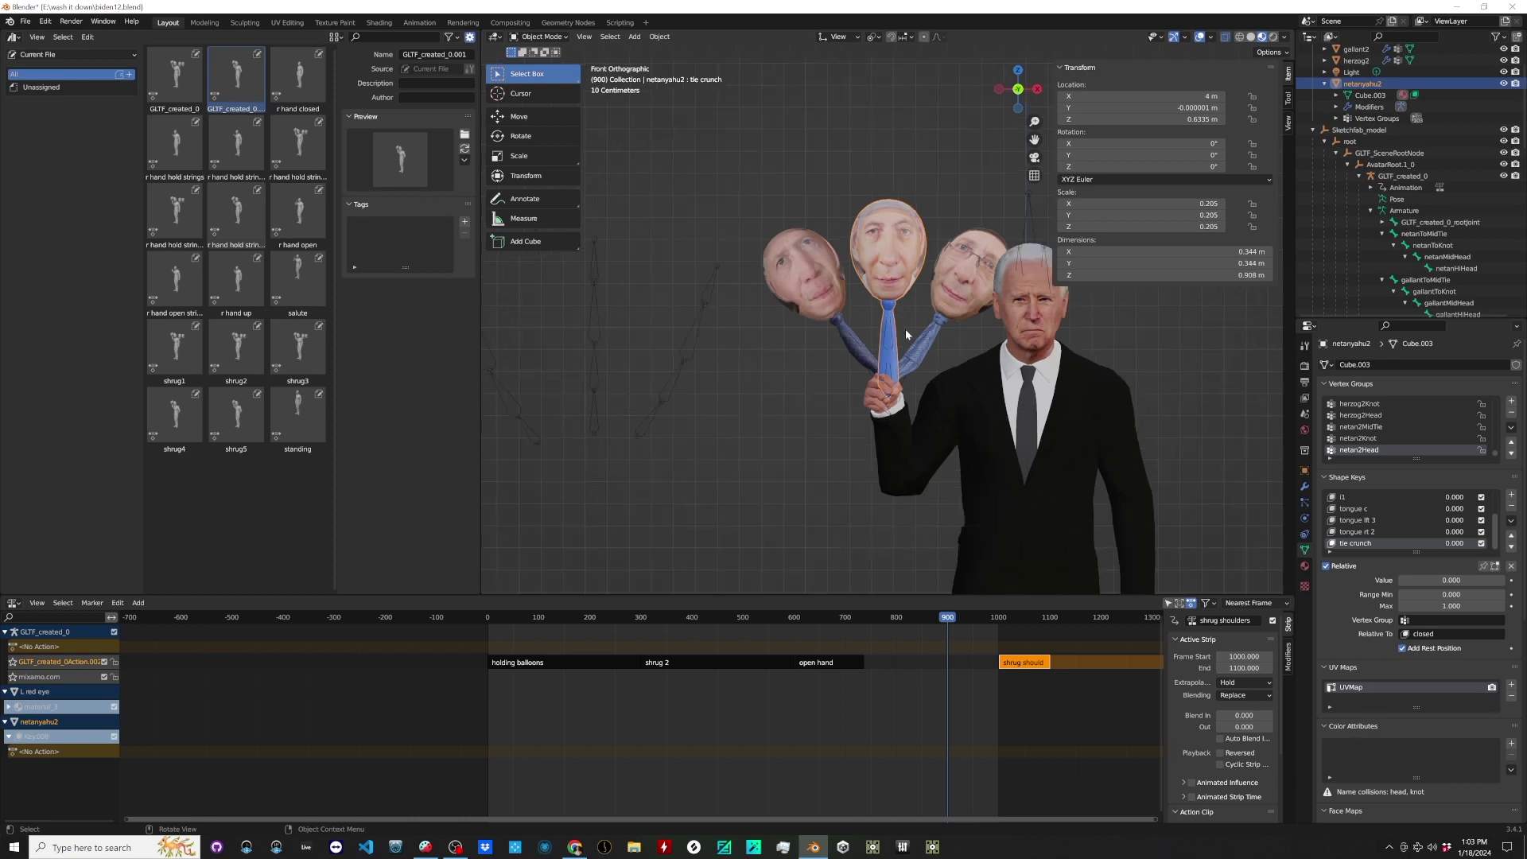
Duplicate the balloon object in place as netanyahu2.001 without moving it.
{"action": "scroll", "coordinate": [904, 293], "scroll_direction": "up", "scroll_amount": 3}
{"action": "scroll", "coordinate": [895, 348], "scroll_direction": "down", "scroll_amount": 2}
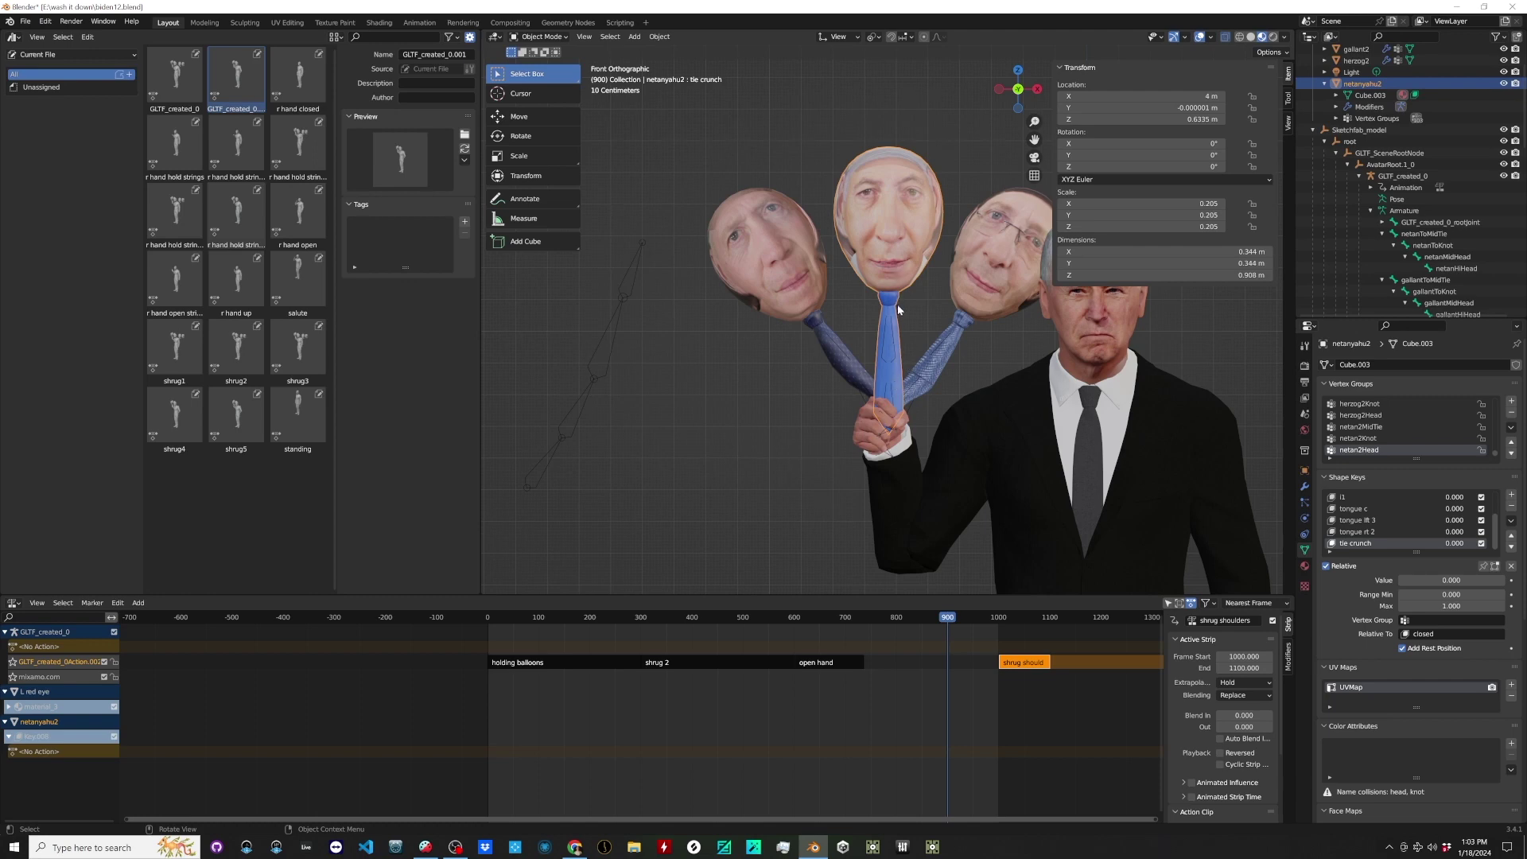
{"action": "scroll", "coordinate": [902, 326], "scroll_direction": "down", "scroll_amount": 1}
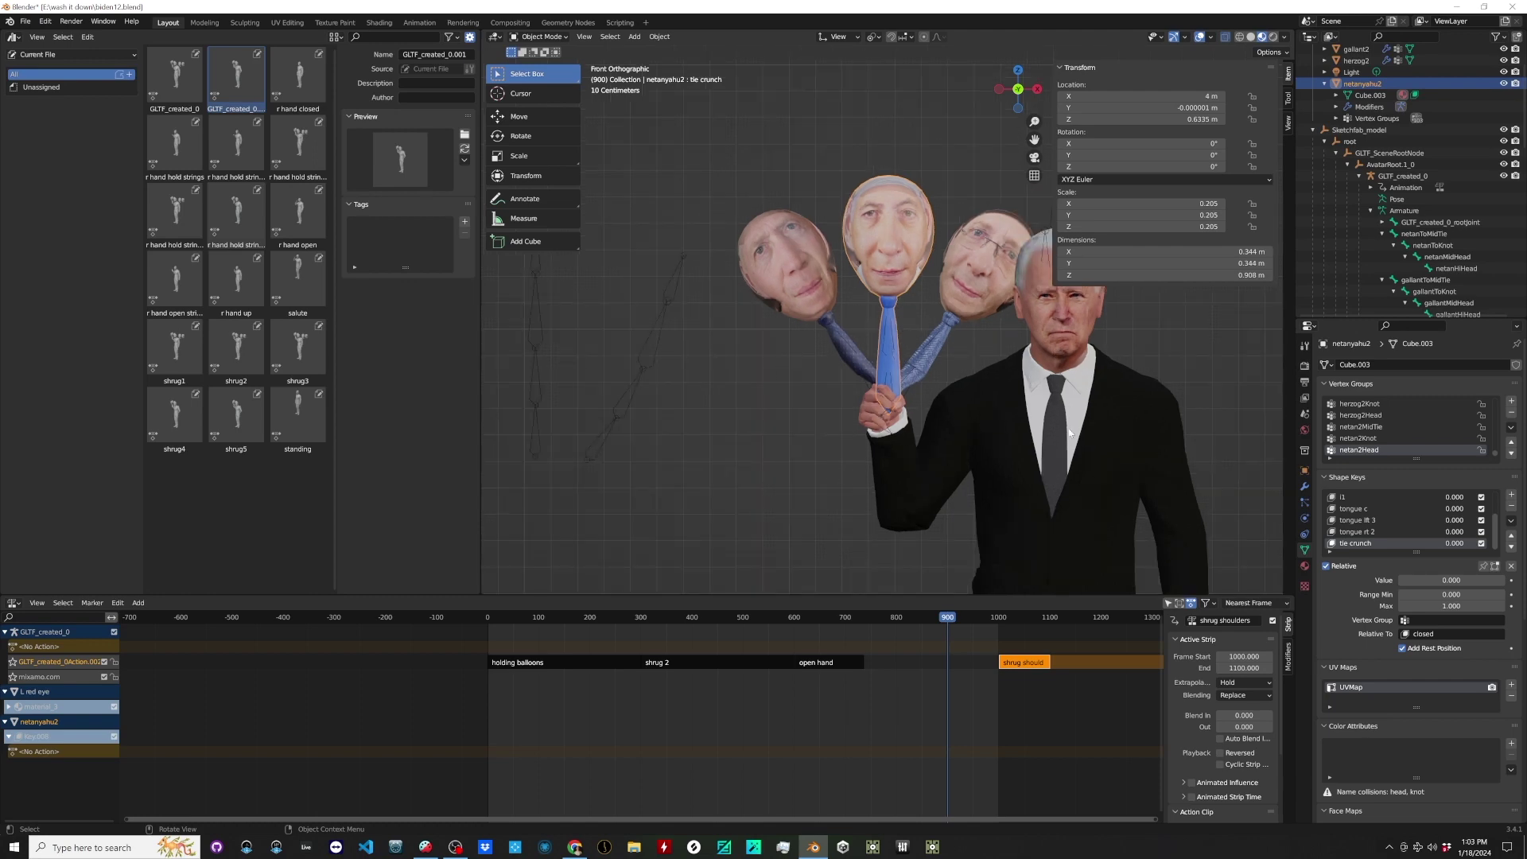
{"action": "scroll", "coordinate": [897, 386], "scroll_direction": "up", "scroll_amount": 2}
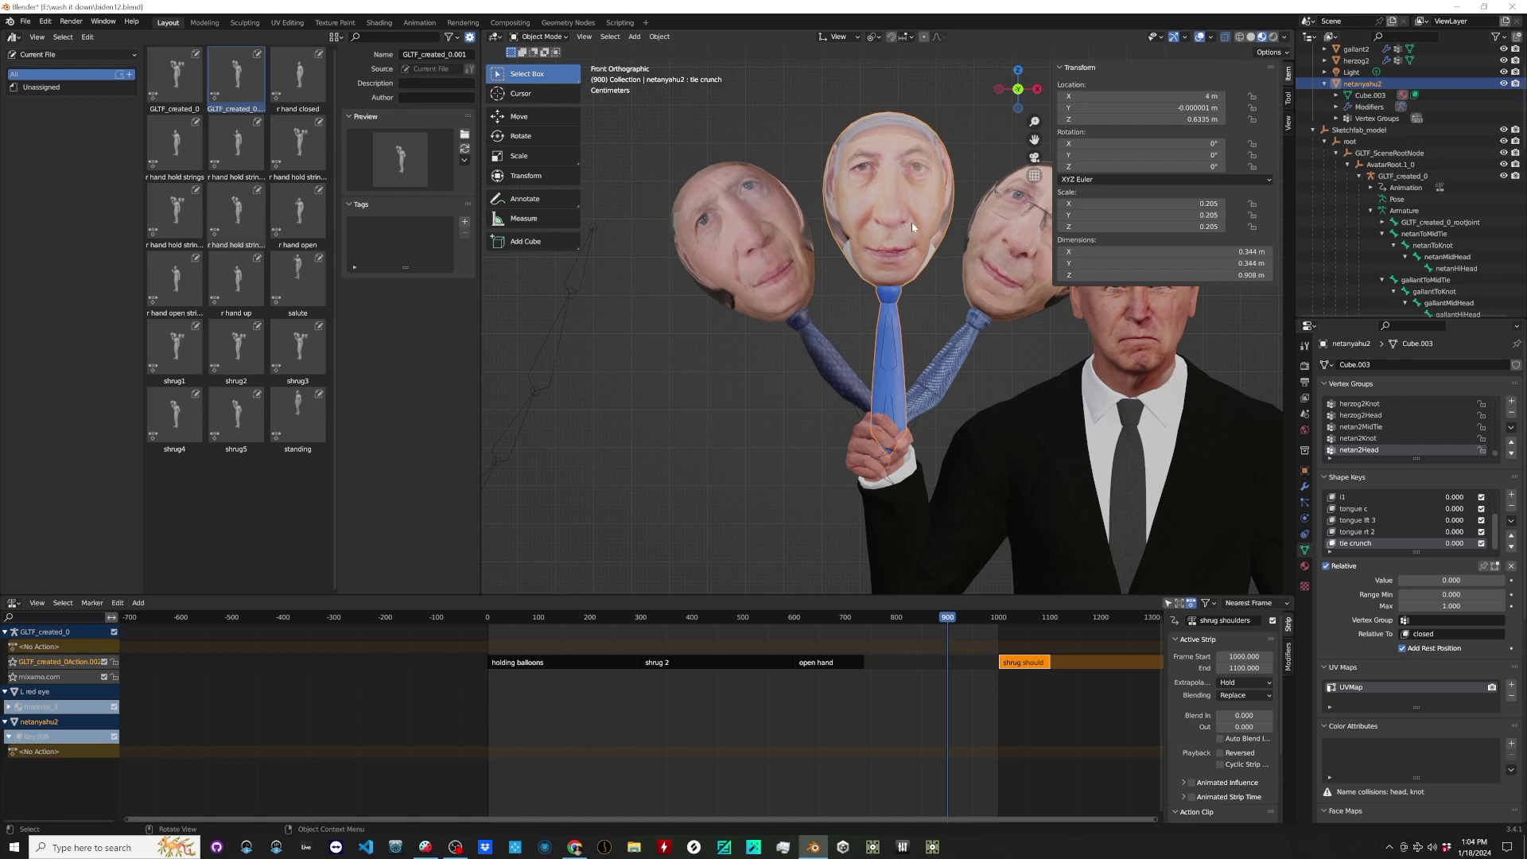
{"action": "key", "text": "shift+d"}
{"action": "key", "text": "Escape"}
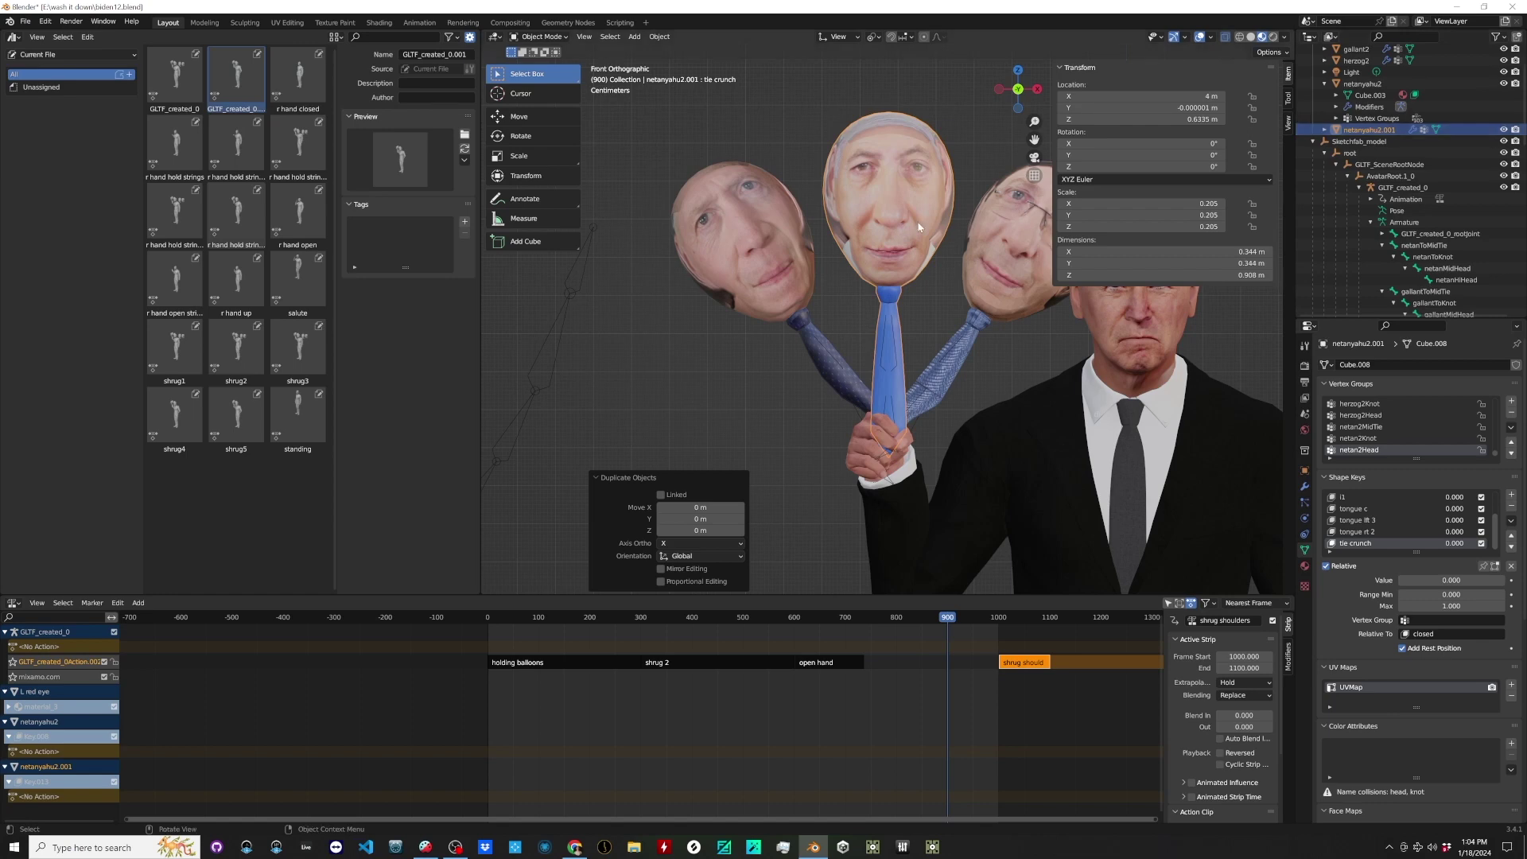
Make 'closed' the active shape key on the duplicate balloon.
{"action": "key", "text": "Tab"}
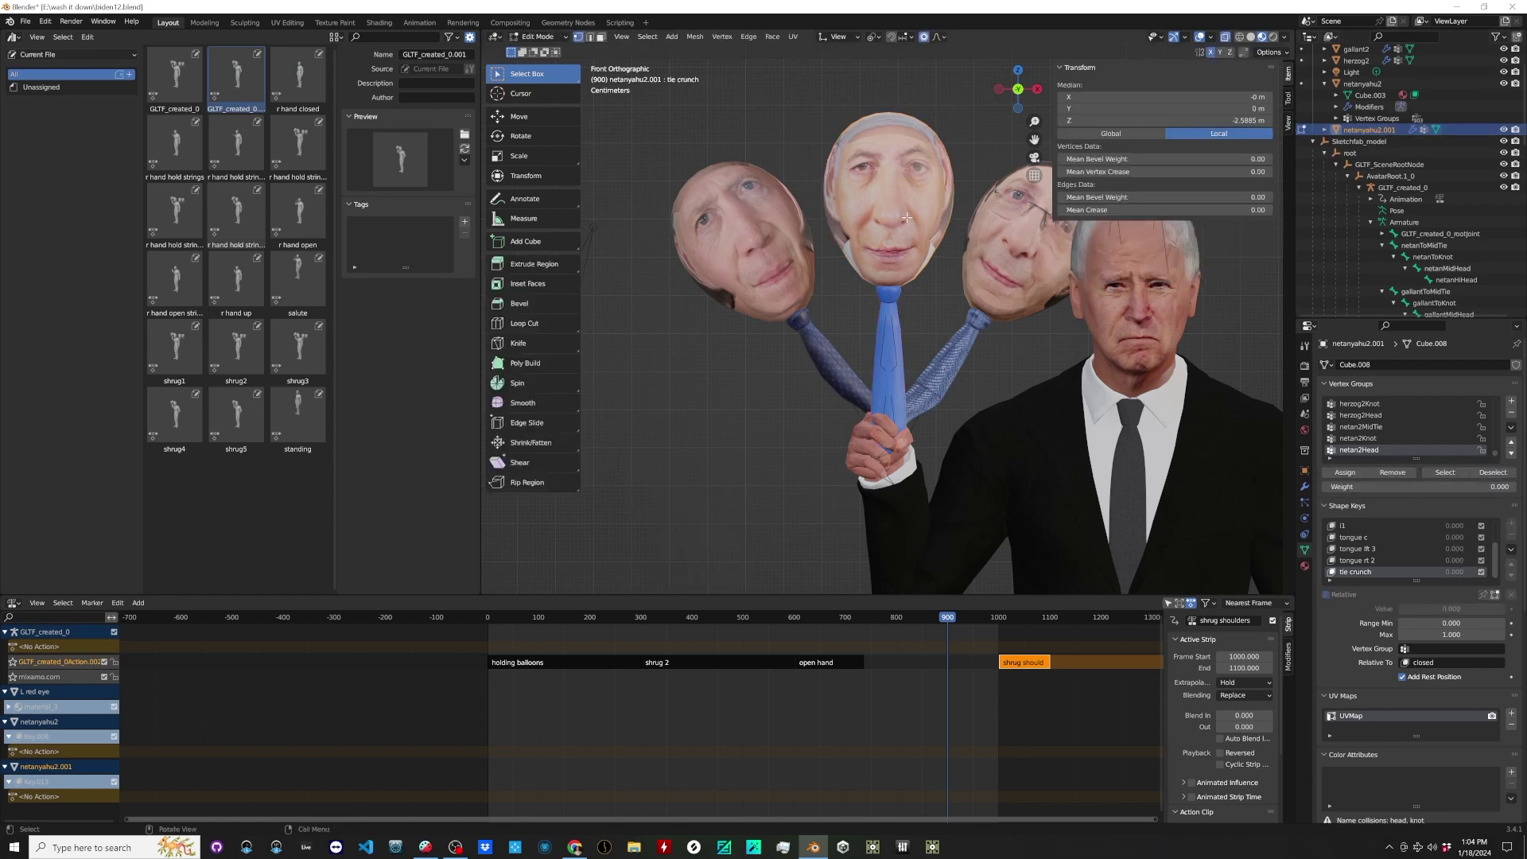
{"action": "scroll", "coordinate": [1024, 450], "scroll_direction": "down", "scroll_amount": 6}
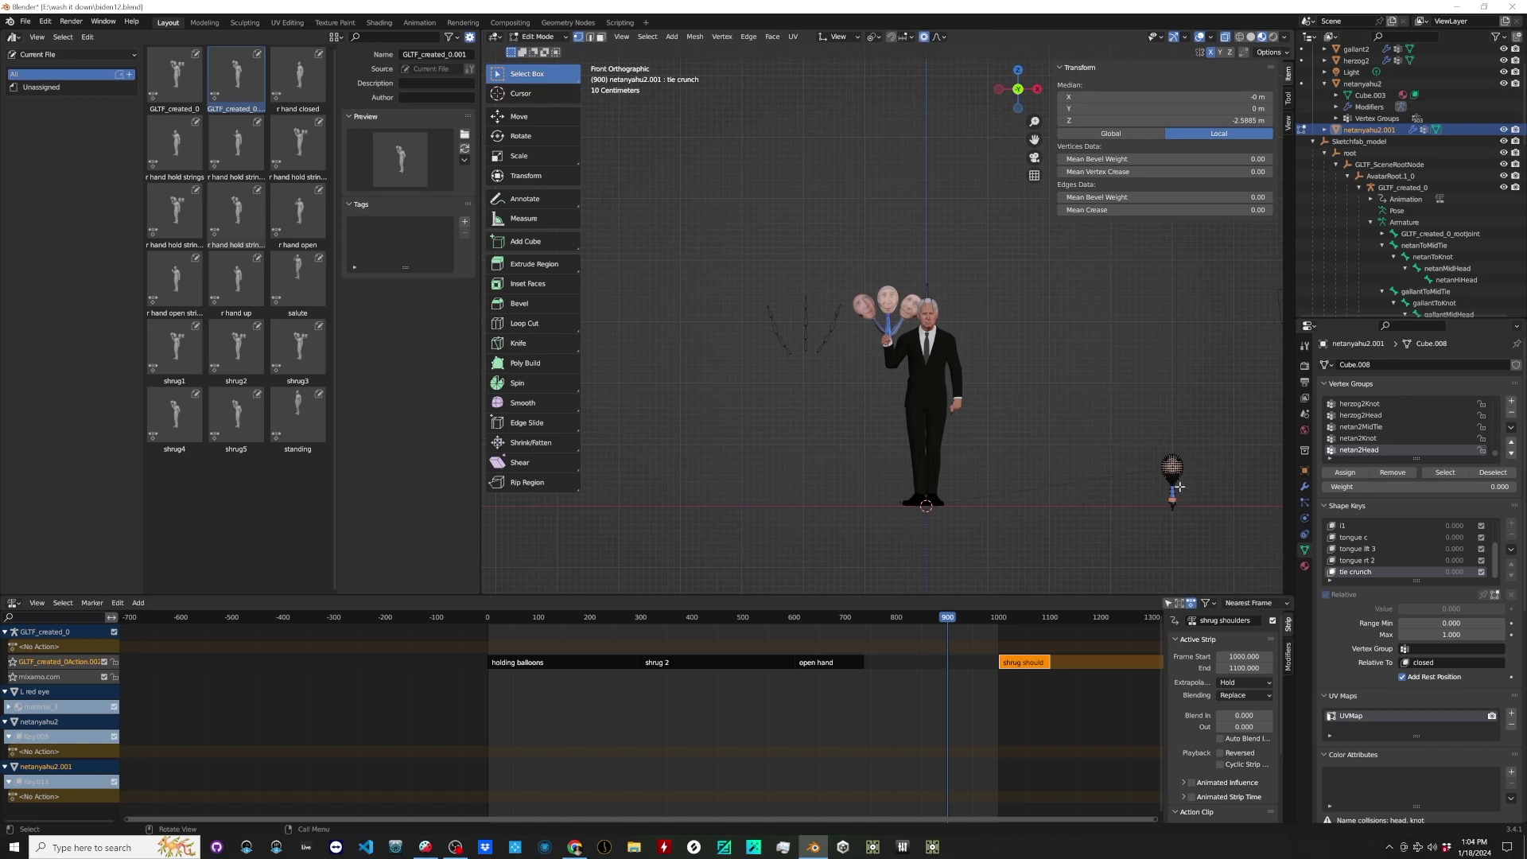
{"action": "key", "text": "Tab"}
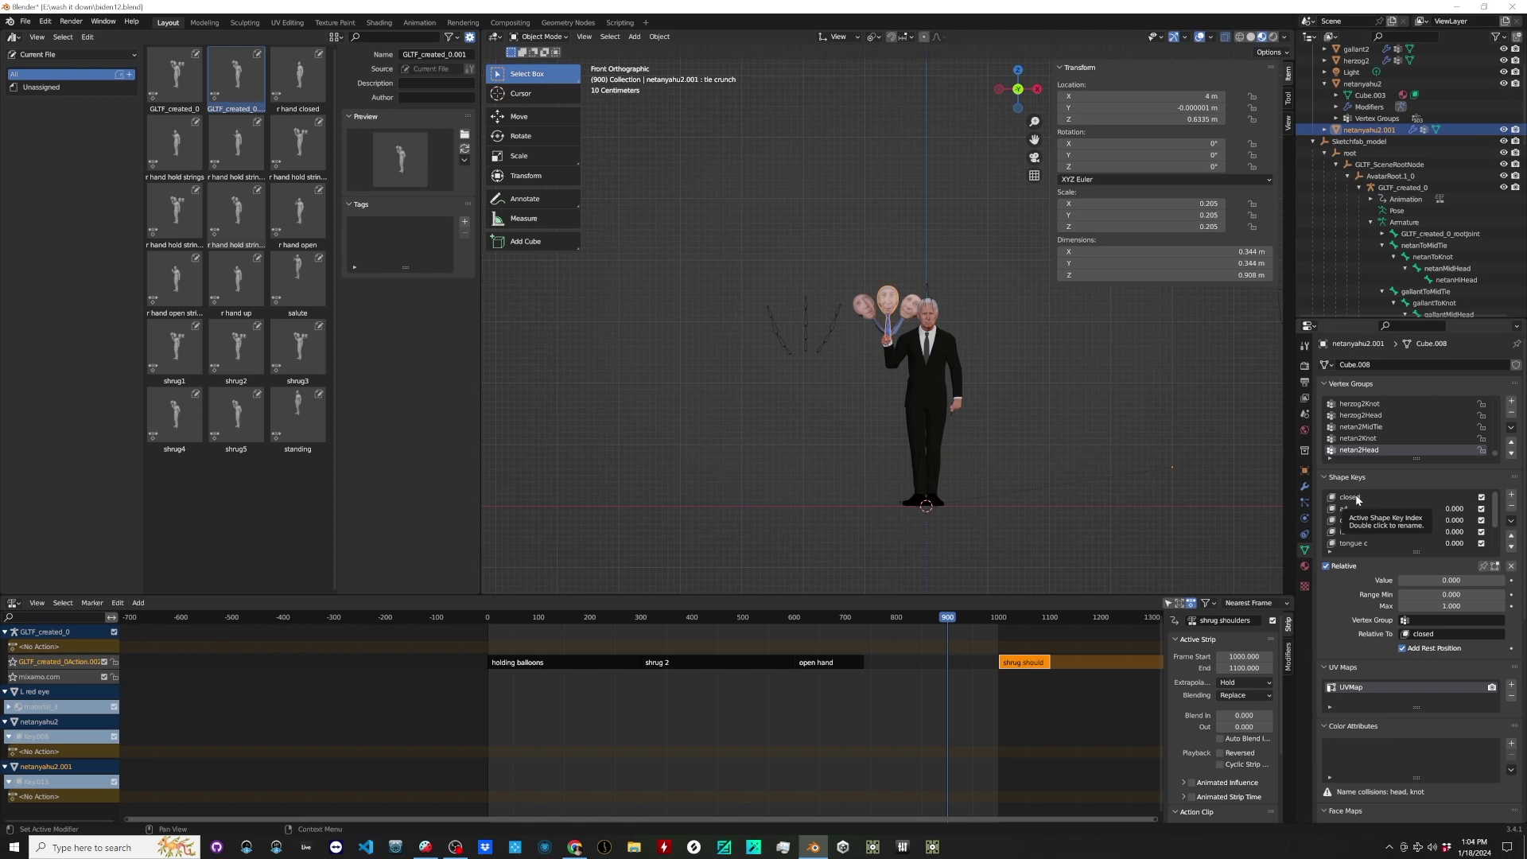
{"action": "left_click", "coordinate": [1358, 499]}
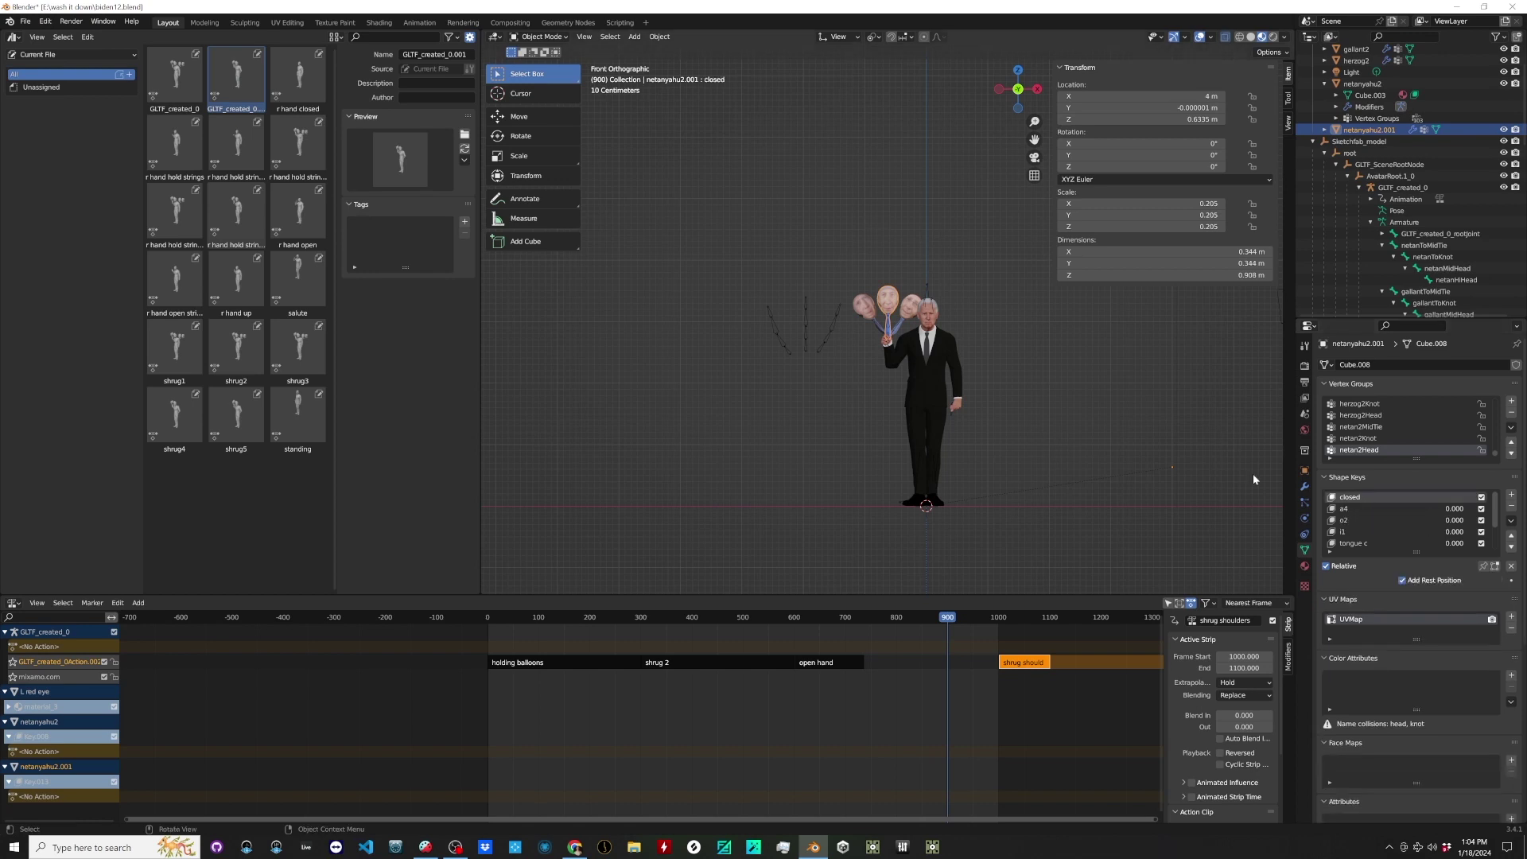
{"action": "scroll", "coordinate": [888, 340], "scroll_direction": "up", "scroll_amount": 5}
{"action": "scroll", "coordinate": [887, 333], "scroll_direction": "down", "scroll_amount": 4}
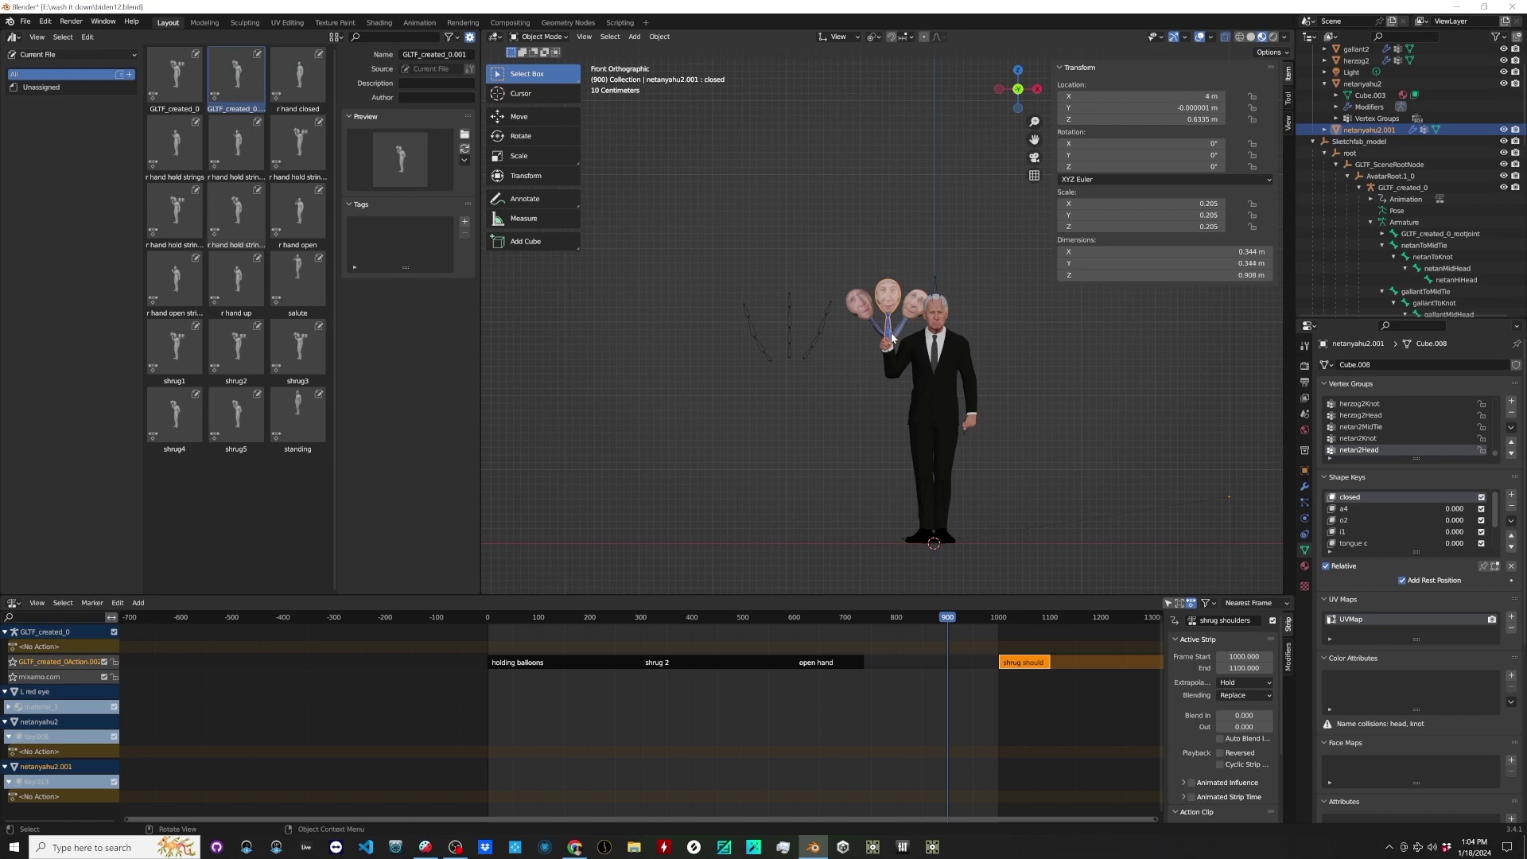
{"action": "scroll", "coordinate": [893, 337], "scroll_direction": "up", "scroll_amount": 6}
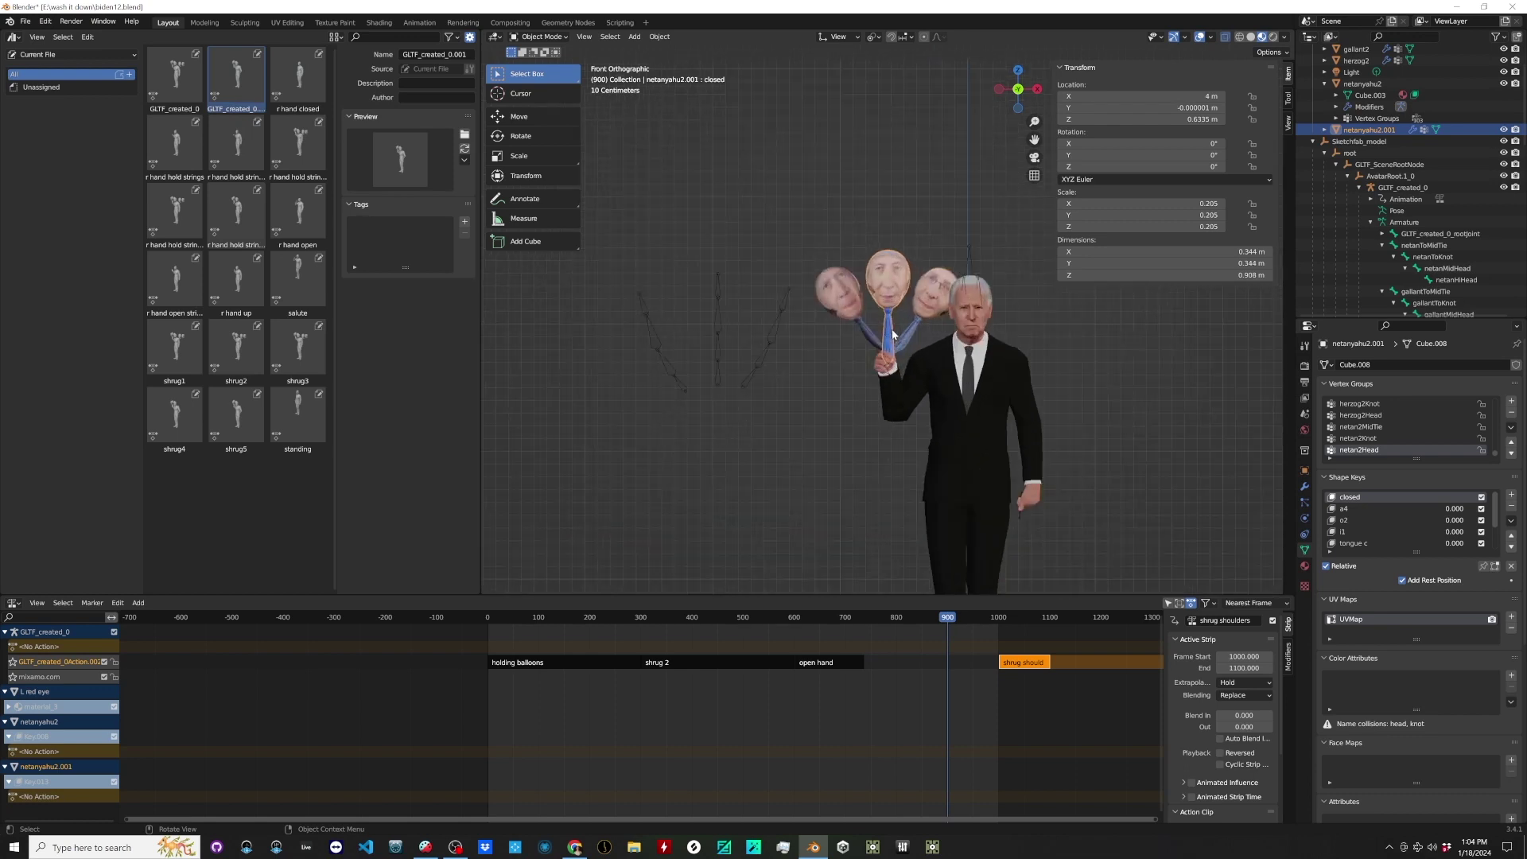
{"action": "scroll", "coordinate": [917, 357], "scroll_direction": "down", "scroll_amount": 3}
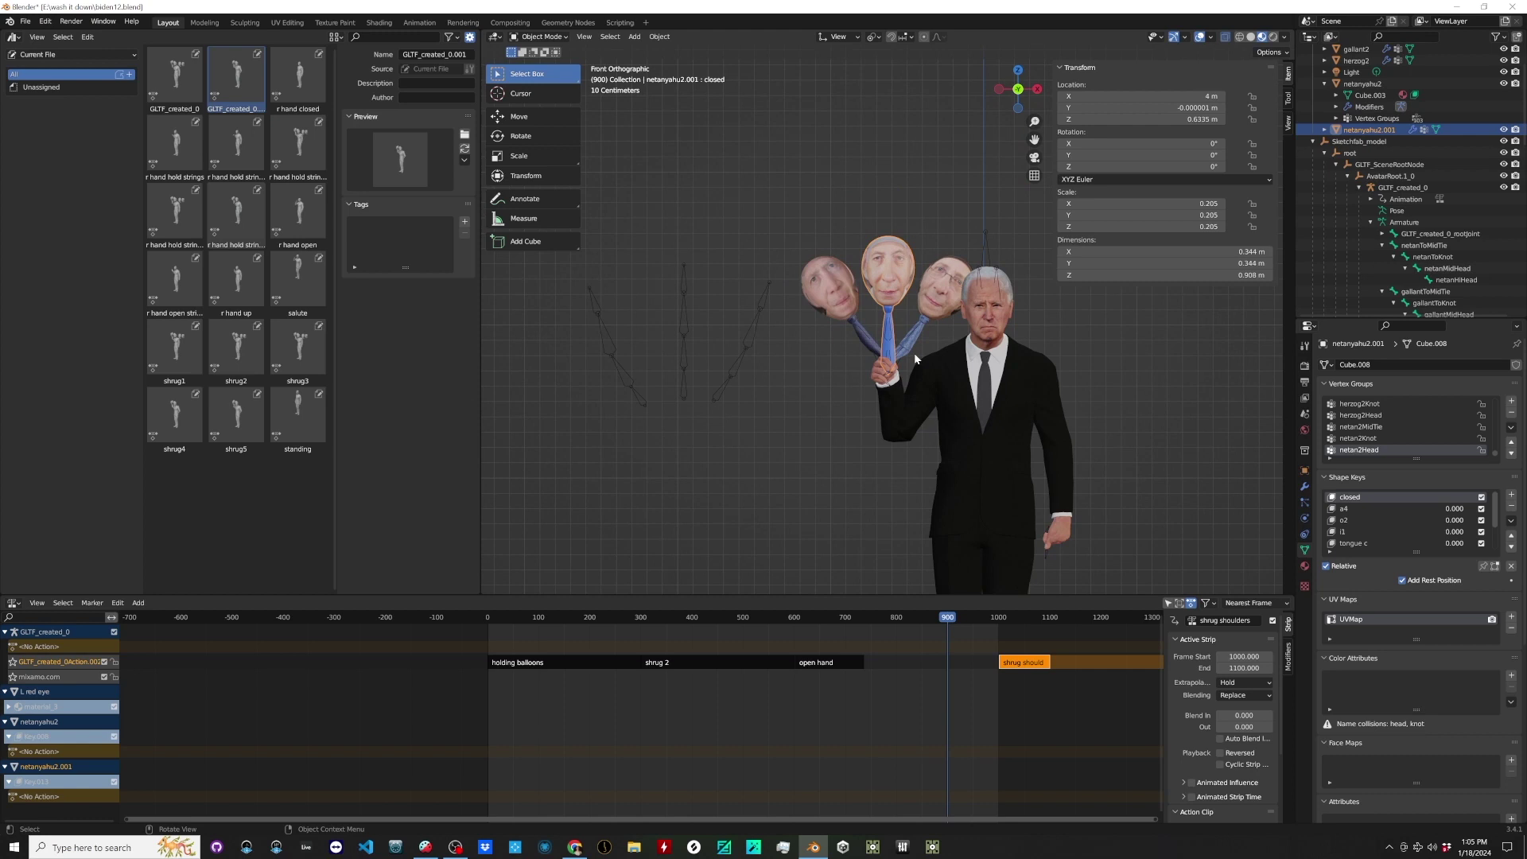
Hide the original netanyahu2 balloon in the Outliner, leaving the duplicate visible.
{"action": "key", "text": "Tab"}
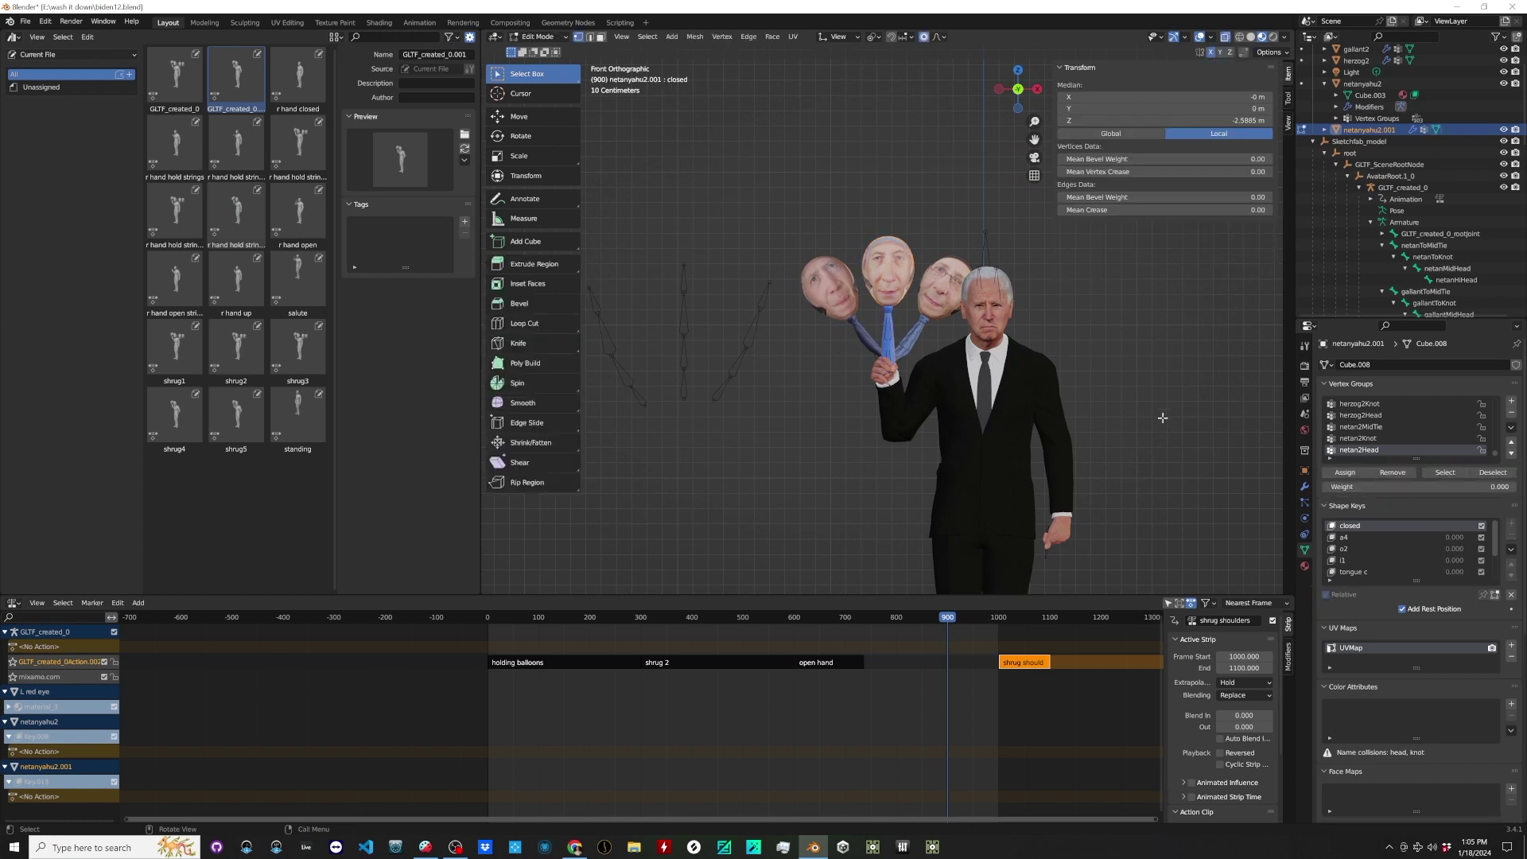
{"action": "scroll", "coordinate": [1161, 433], "scroll_direction": "down", "scroll_amount": 4}
{"action": "scroll", "coordinate": [1222, 389], "scroll_direction": "up", "scroll_amount": 3}
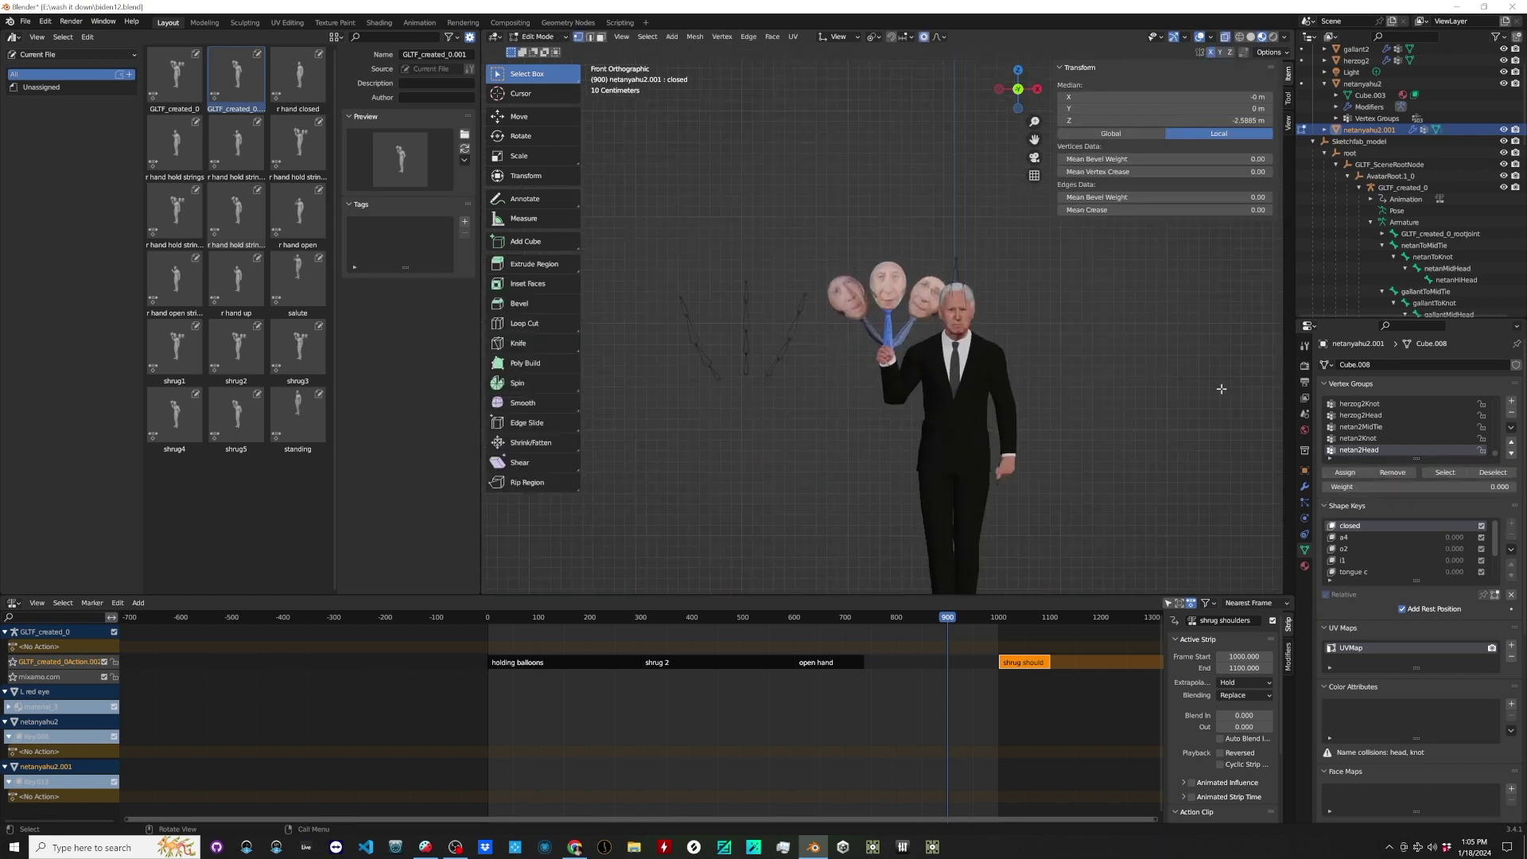
{"action": "left_click", "coordinate": [1504, 84]}
{"action": "scroll", "coordinate": [1020, 314], "scroll_direction": "down", "scroll_amount": 2}
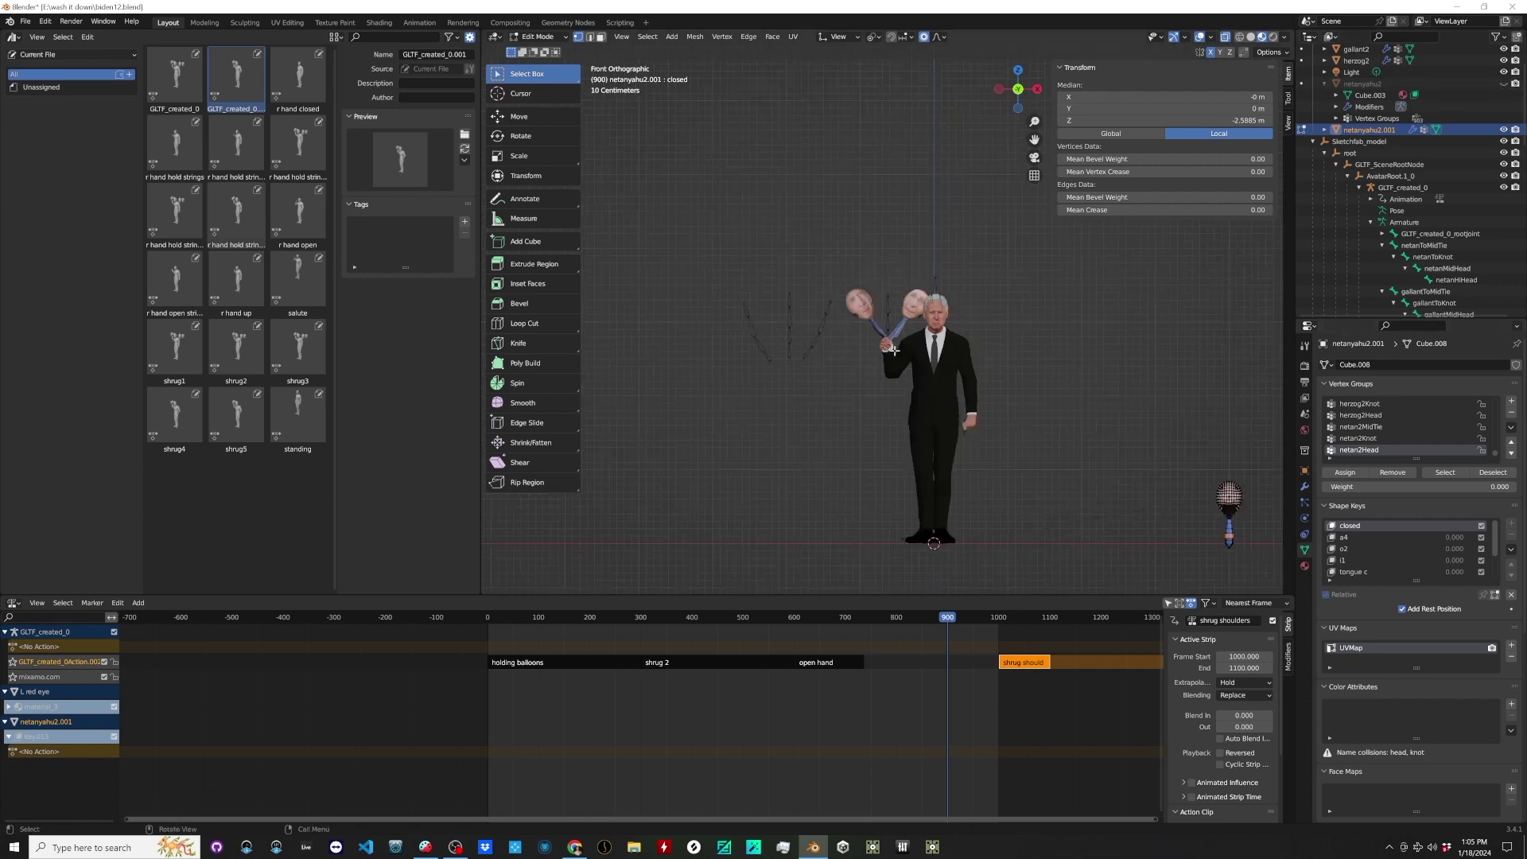
{"action": "key", "text": "Tab"}
{"action": "scroll", "coordinate": [853, 300], "scroll_direction": "up", "scroll_amount": 7}
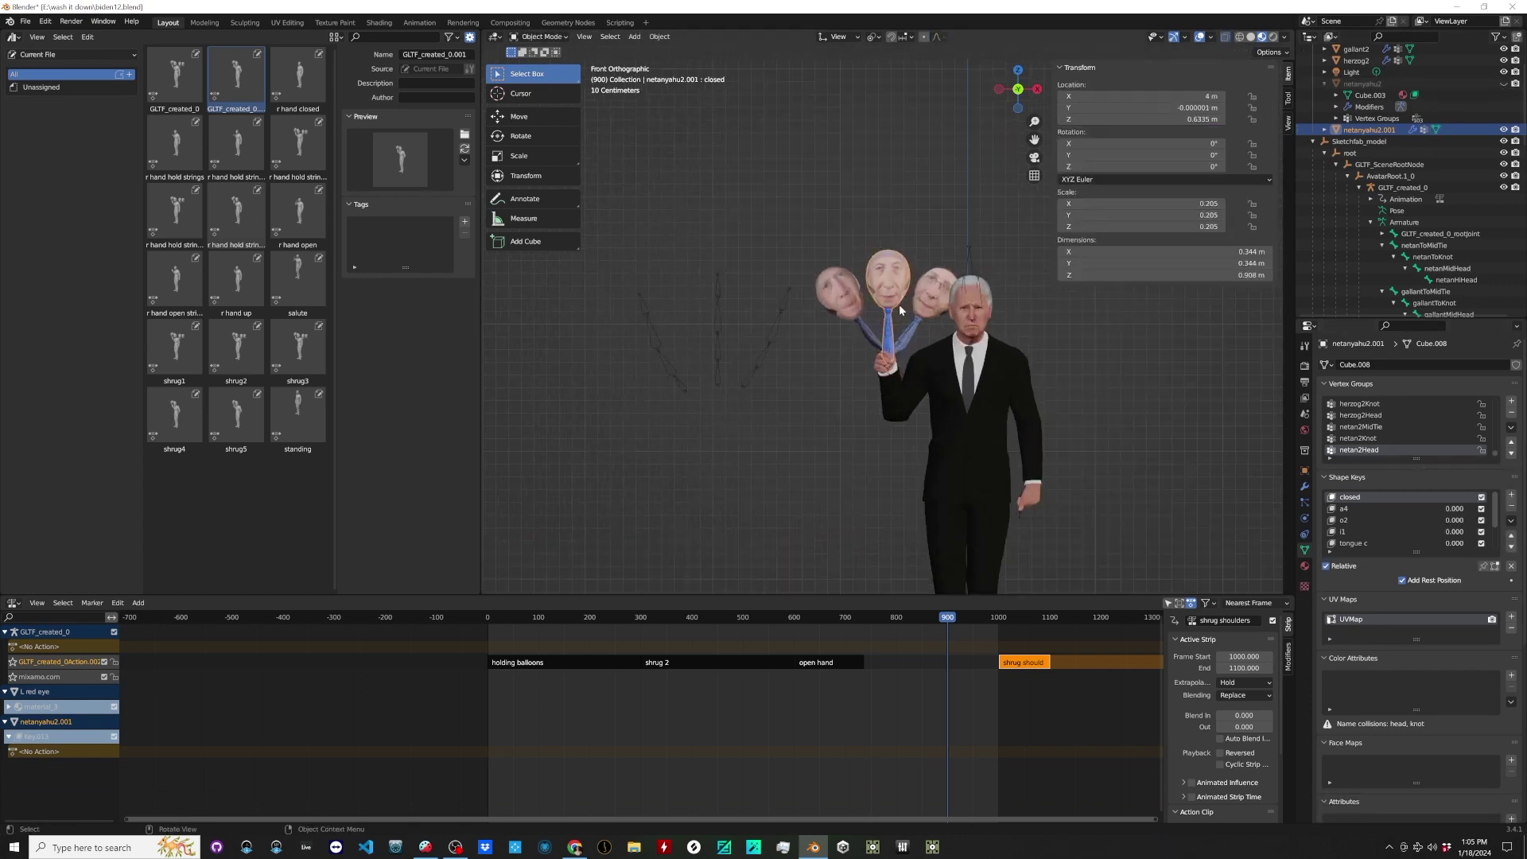
Show the duplicate's Armature modifier in Edit Mode and on cage, then enter Edit Mode.
{"action": "left_click", "coordinate": [1305, 486]}
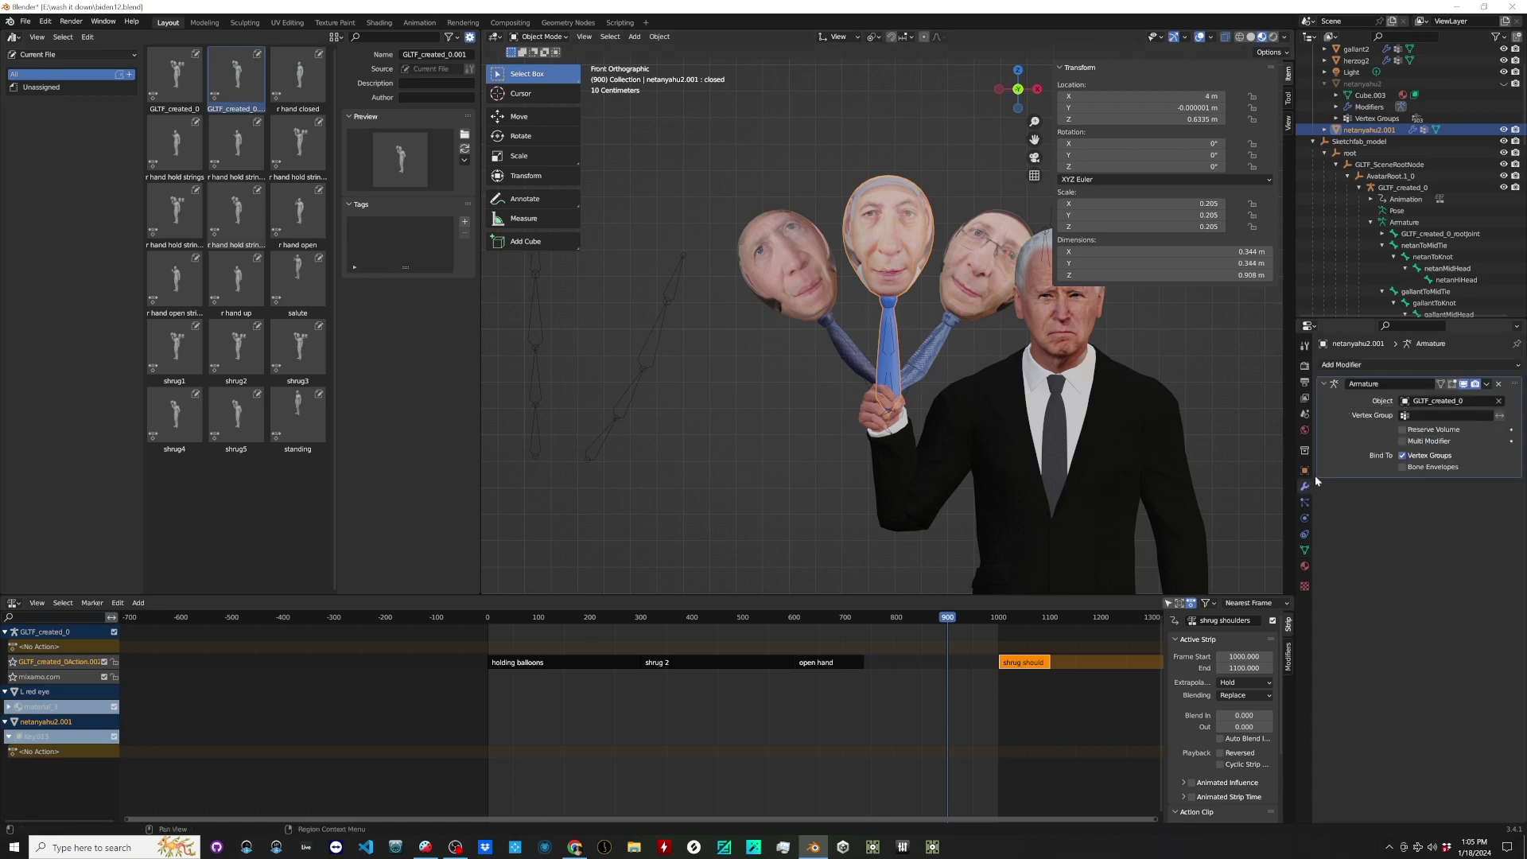
{"action": "left_click", "coordinate": [1453, 385]}
{"action": "left_click", "coordinate": [1442, 384]}
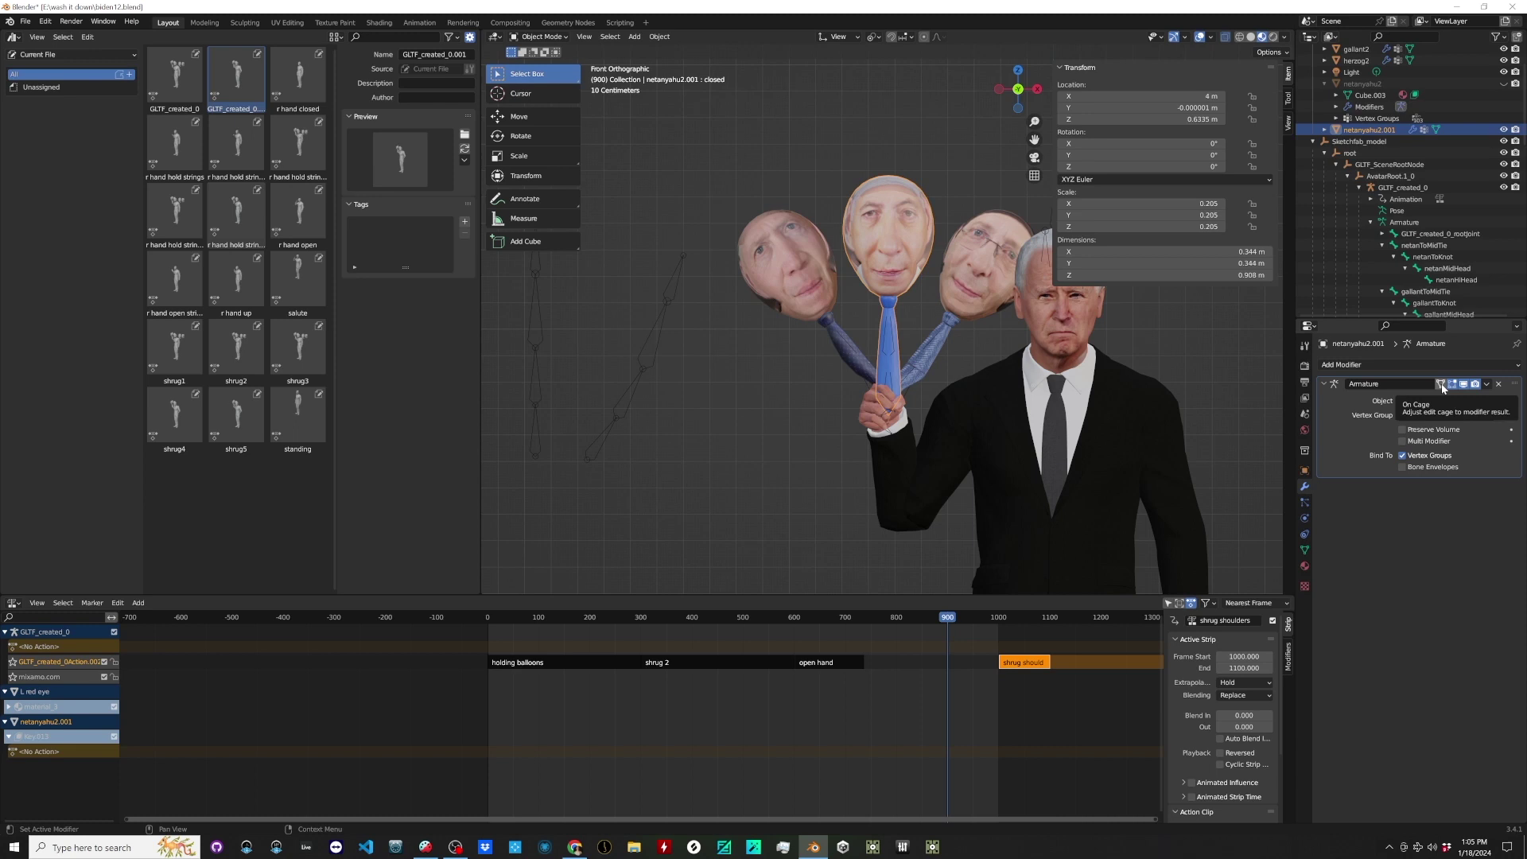
{"action": "key", "text": "Tab"}
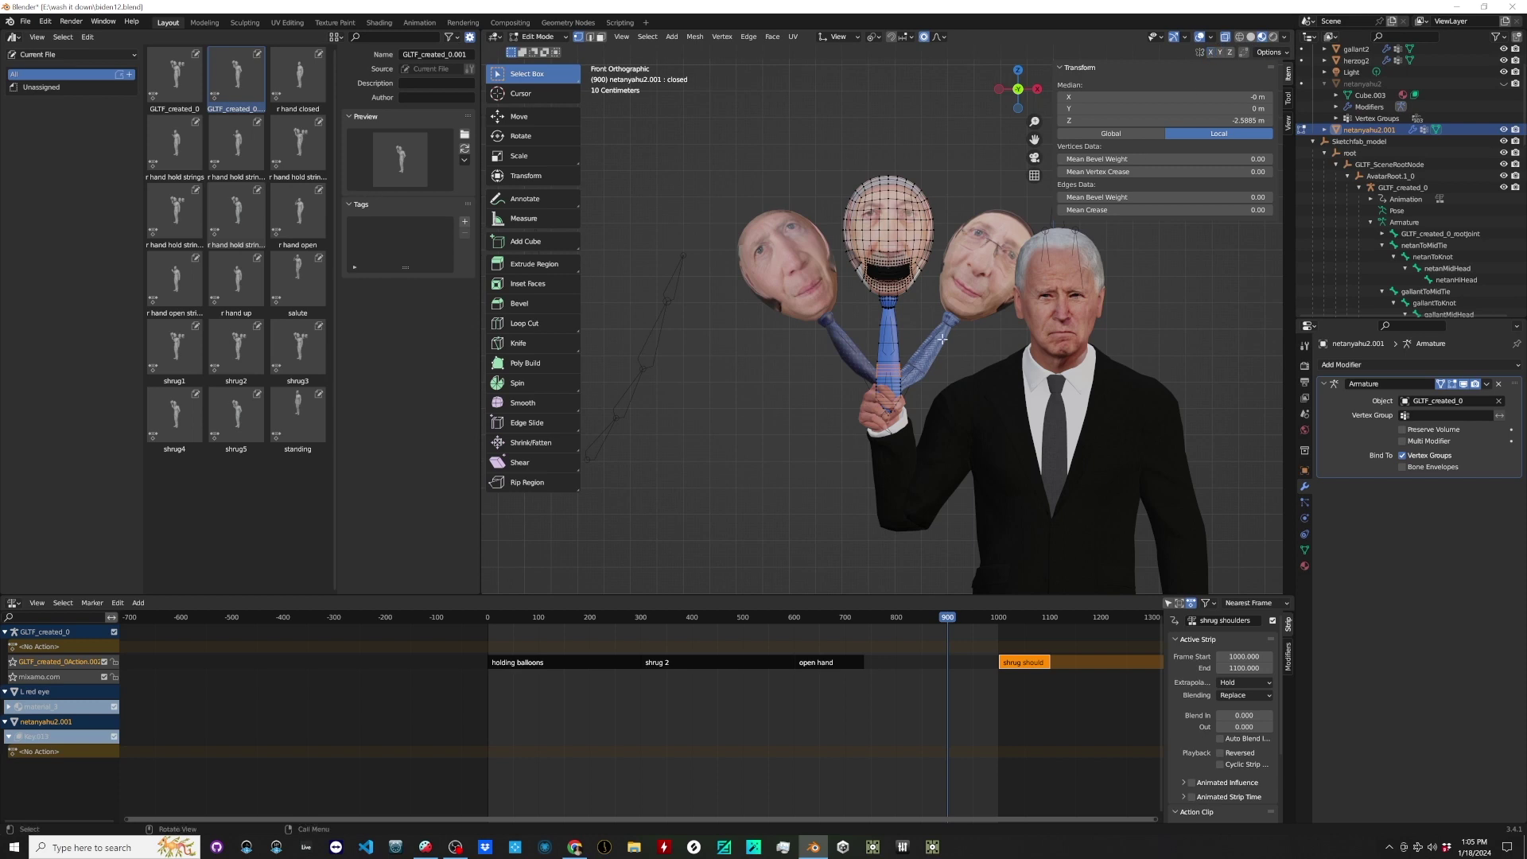
Move the tie's lower-end vertices with smooth proportional editing so the stick meets the hand.
{"action": "left_click", "coordinate": [882, 404]}
{"action": "key", "text": "g"}
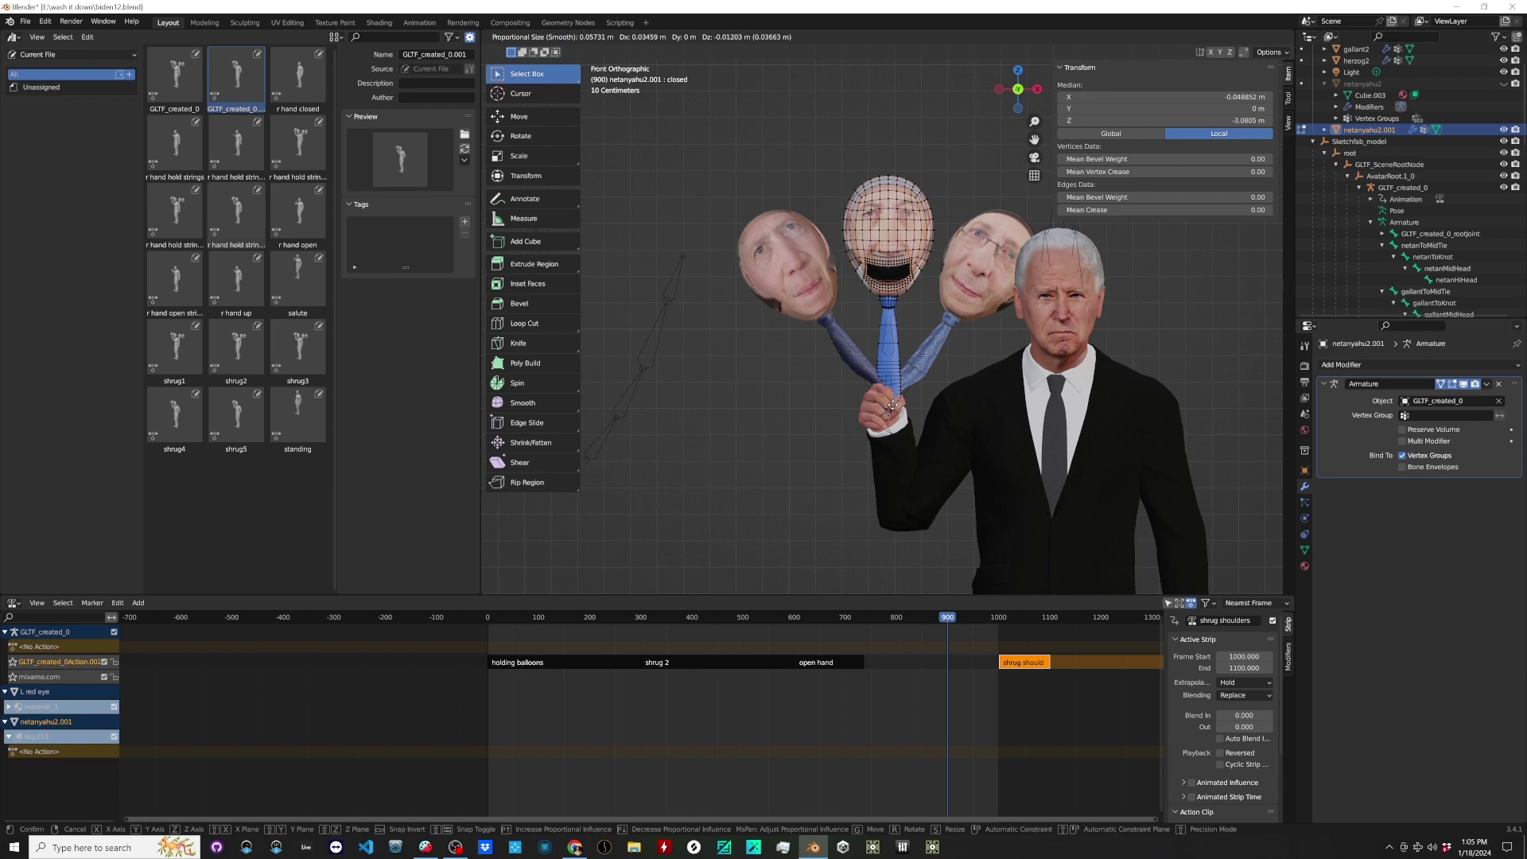
{"action": "left_click", "coordinate": [893, 404]}
{"action": "left_click", "coordinate": [899, 404]}
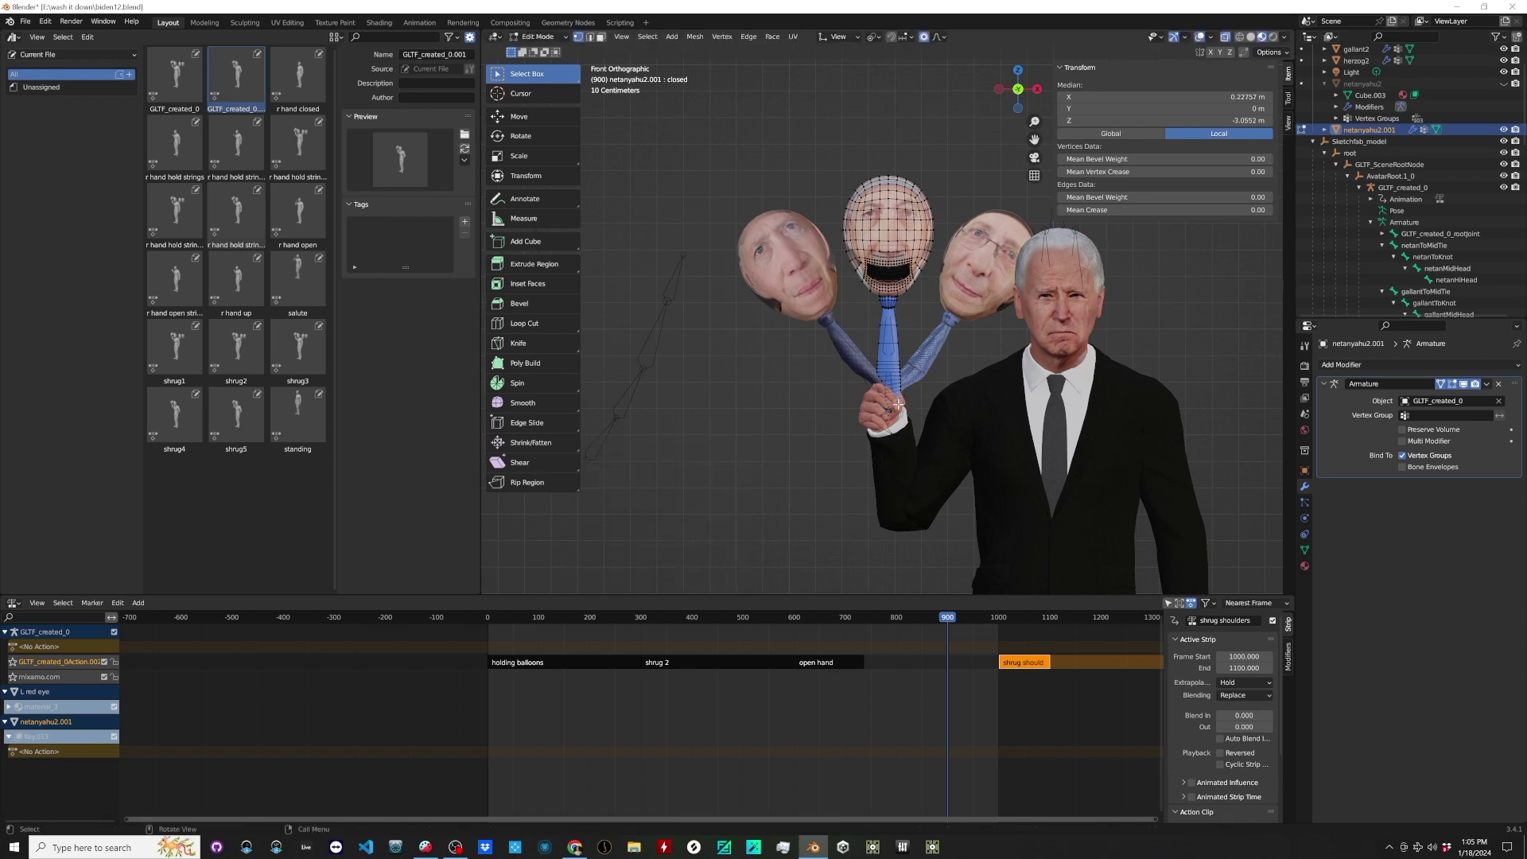
{"action": "key", "text": "g"}
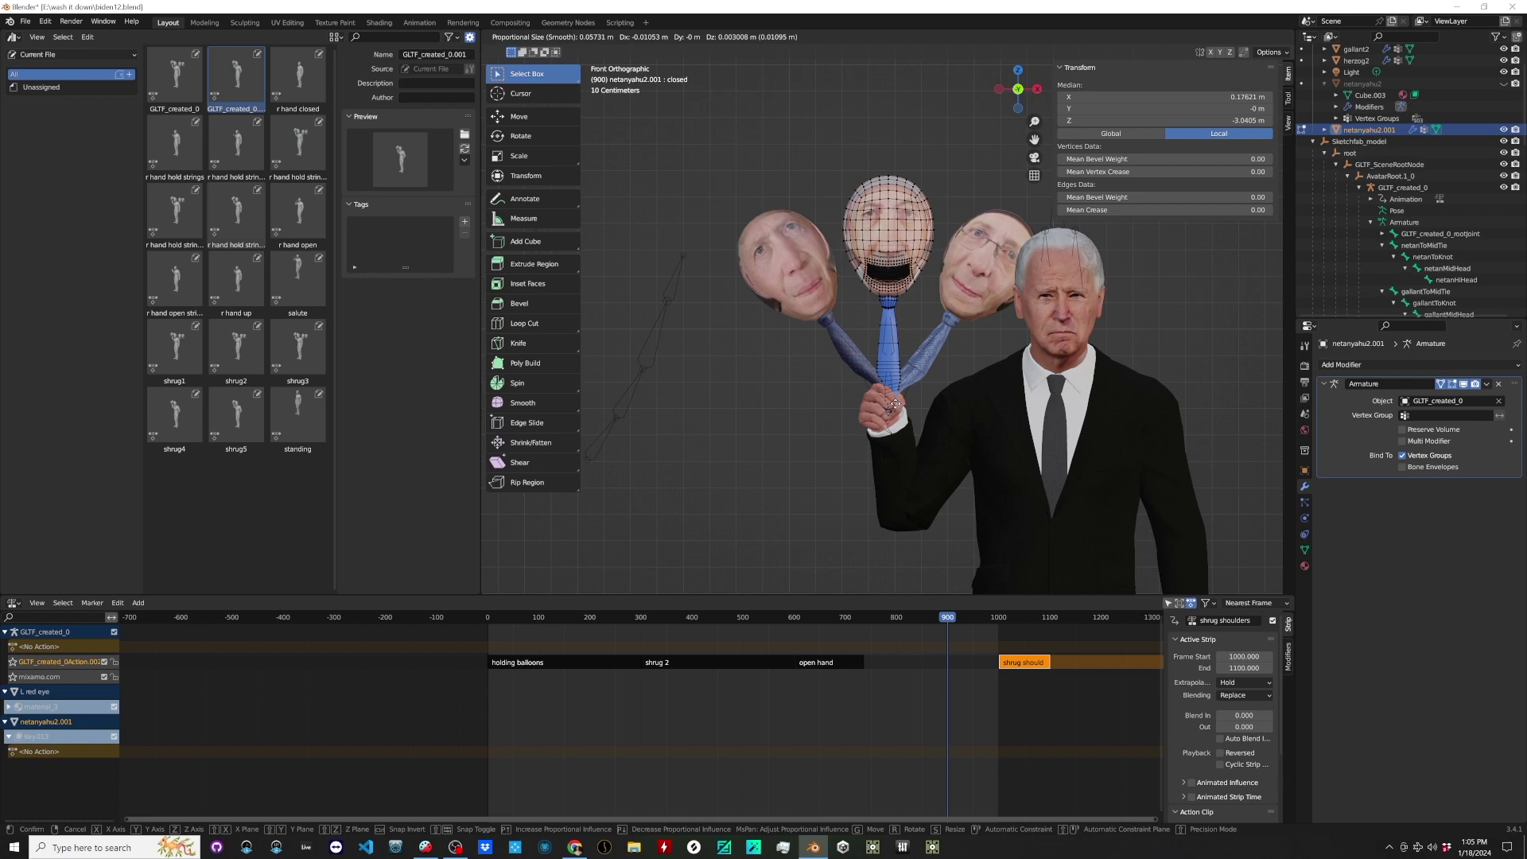
{"action": "left_click", "coordinate": [896, 403]}
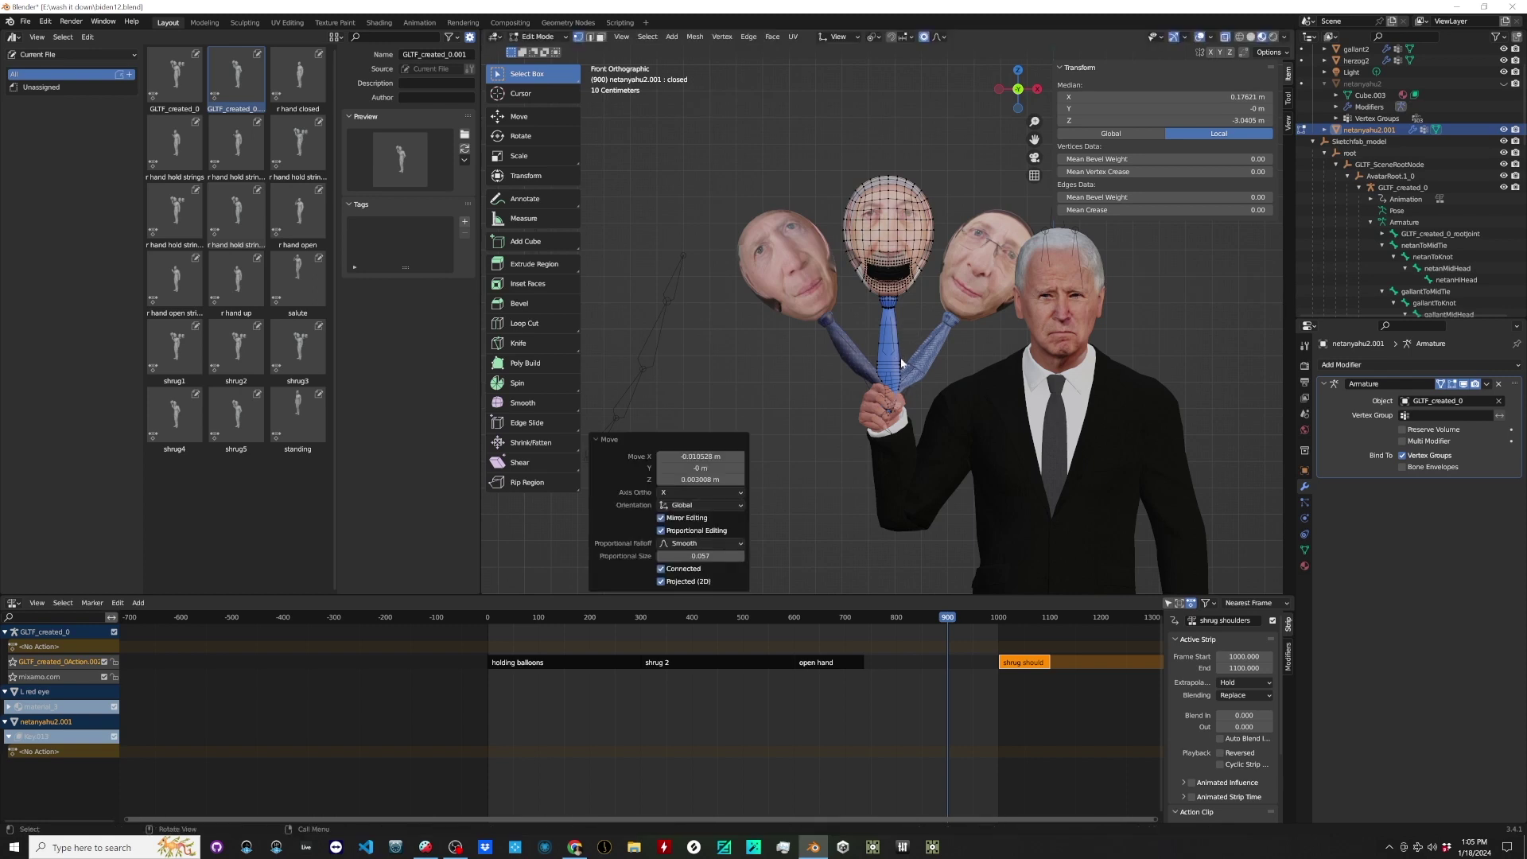
{"action": "key", "text": "Tab"}
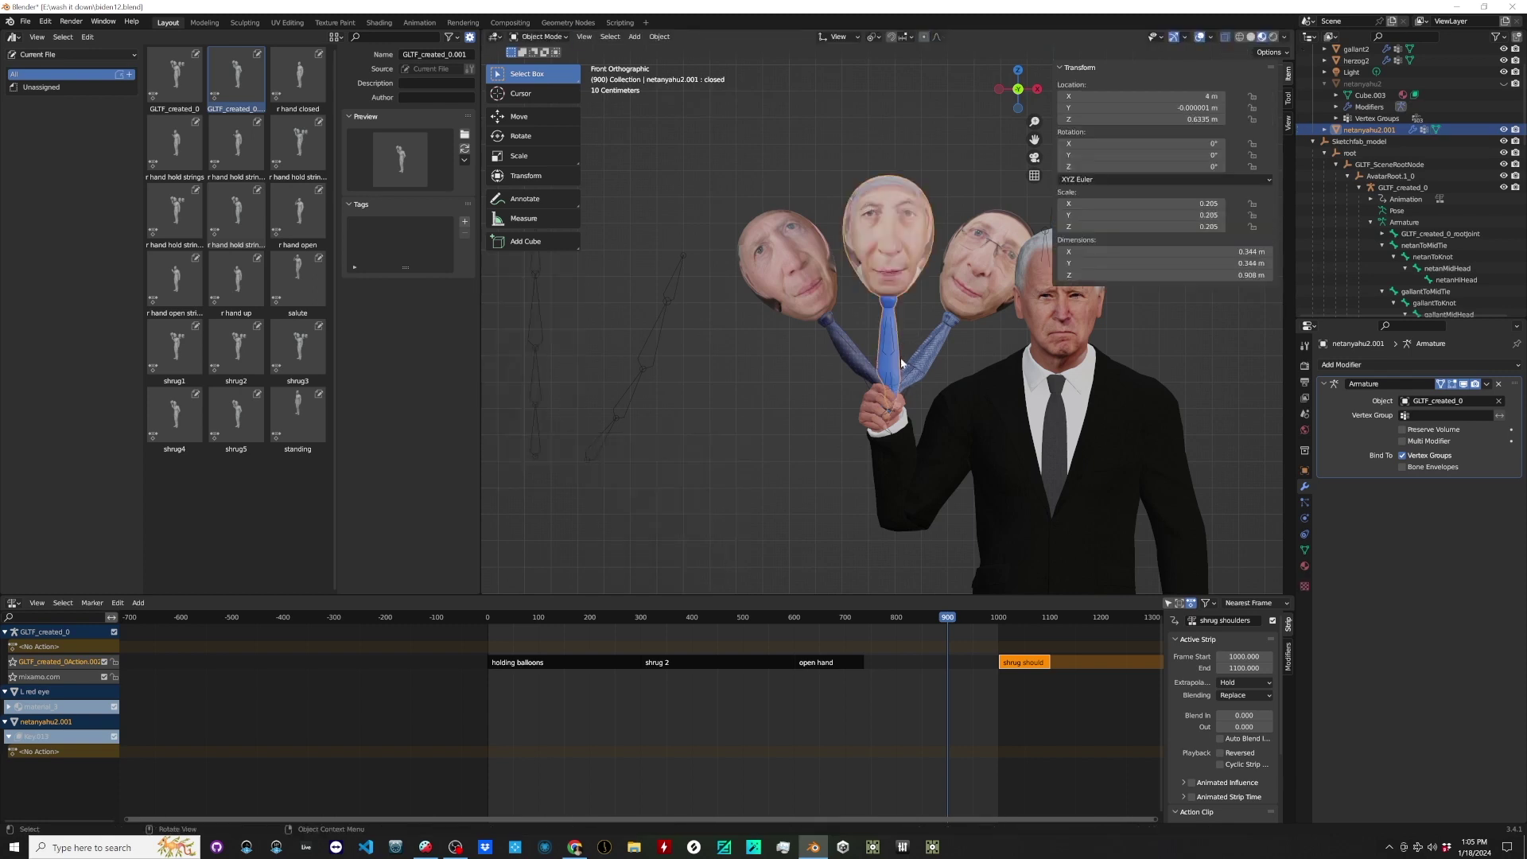
Unhide the original netanyahu2 balloon and make it the active object.
{"action": "left_click", "coordinate": [1503, 83]}
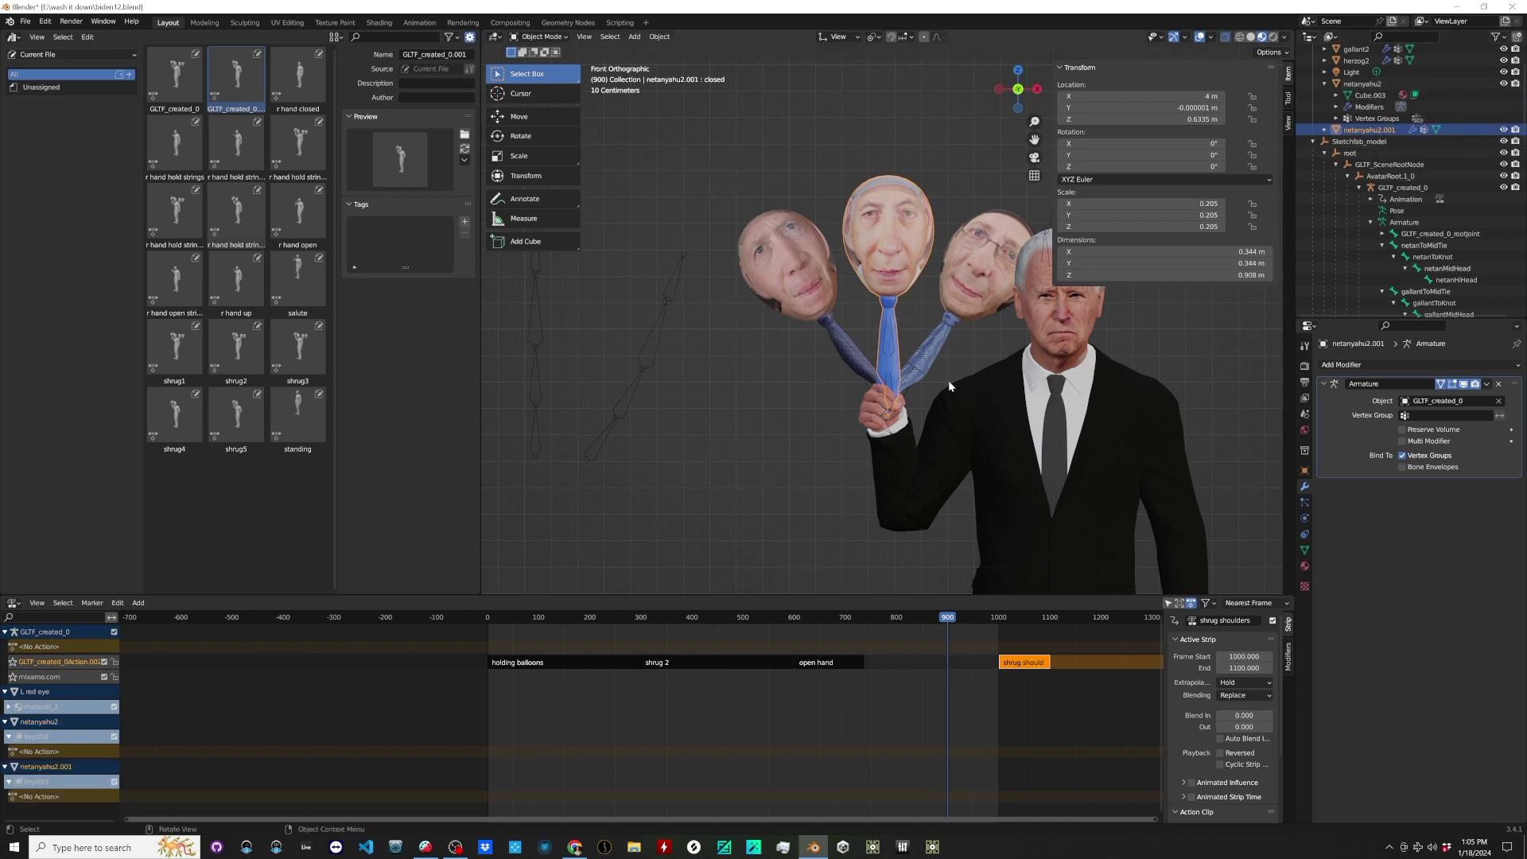
{"action": "scroll", "coordinate": [895, 274], "scroll_direction": "down", "scroll_amount": 2}
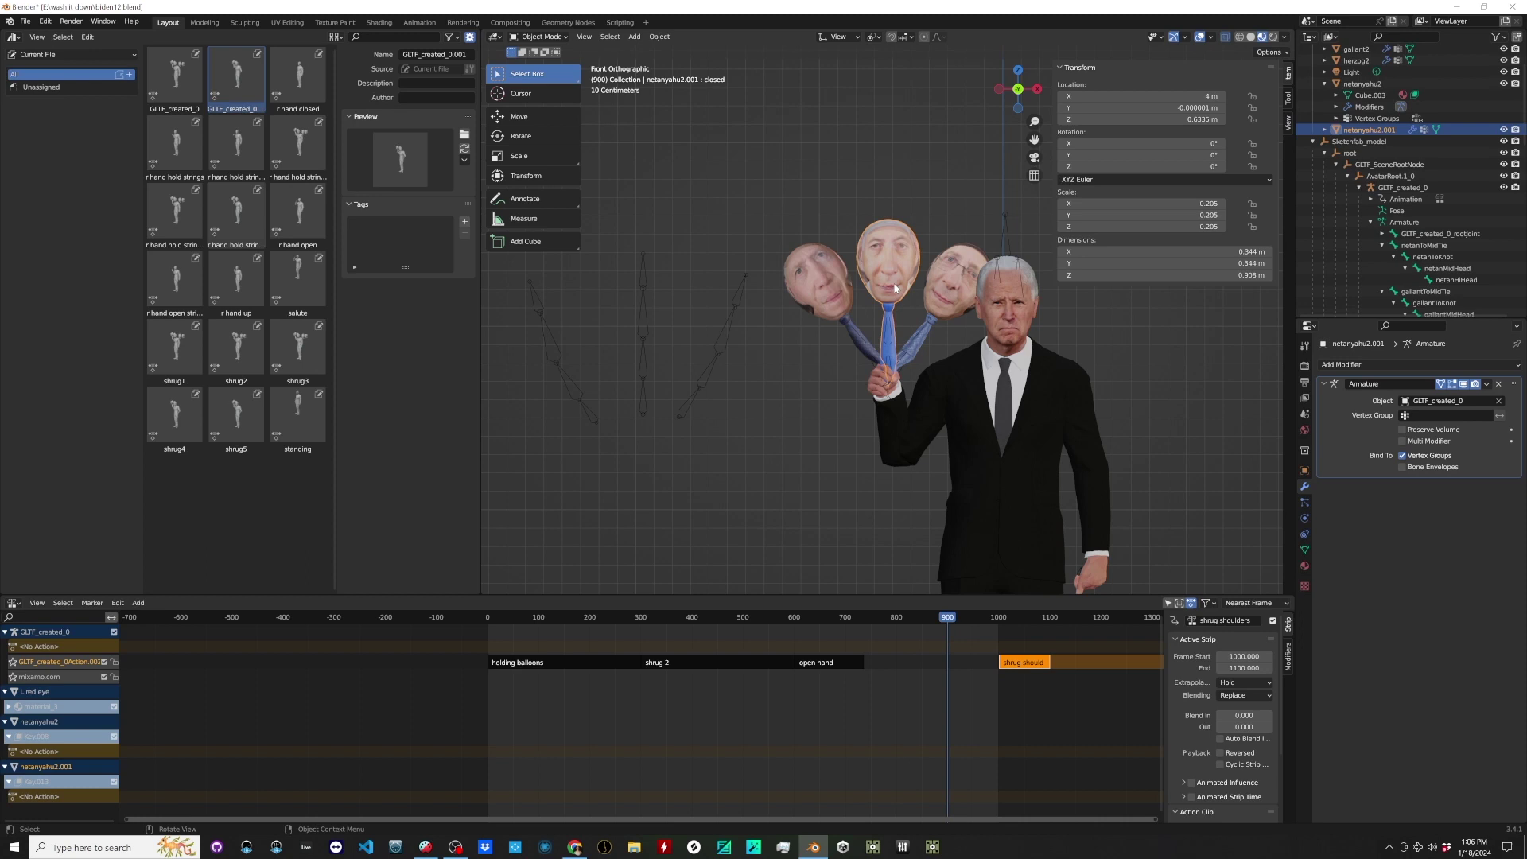
{"action": "left_click", "coordinate": [882, 366], "text": "shift"}
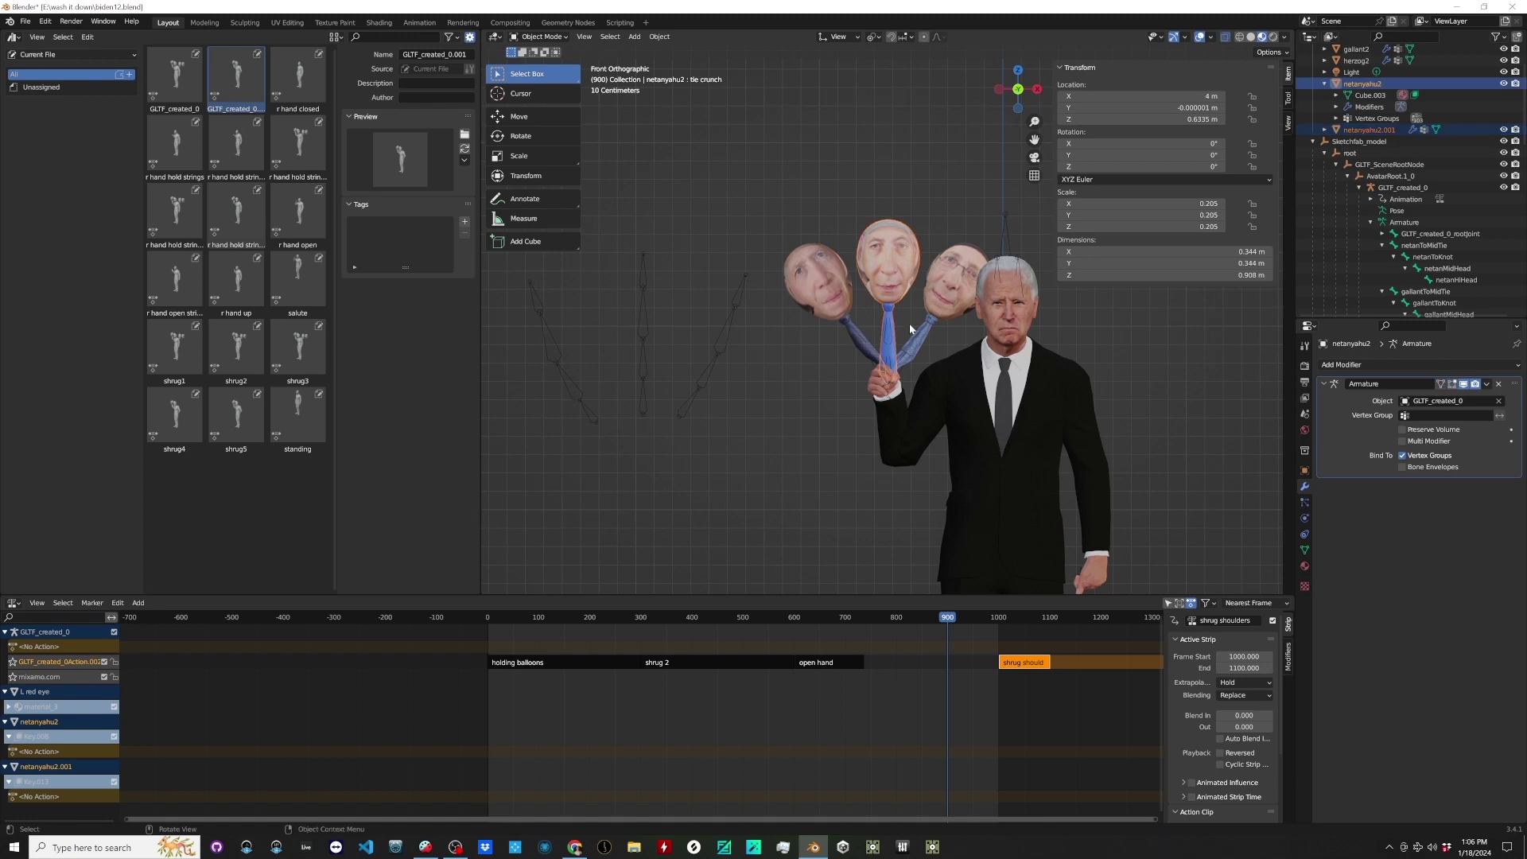
Join the duplicate onto netanyahu2 as a new shape key via Join as Shapes.
{"action": "left_click", "coordinate": [1304, 549]}
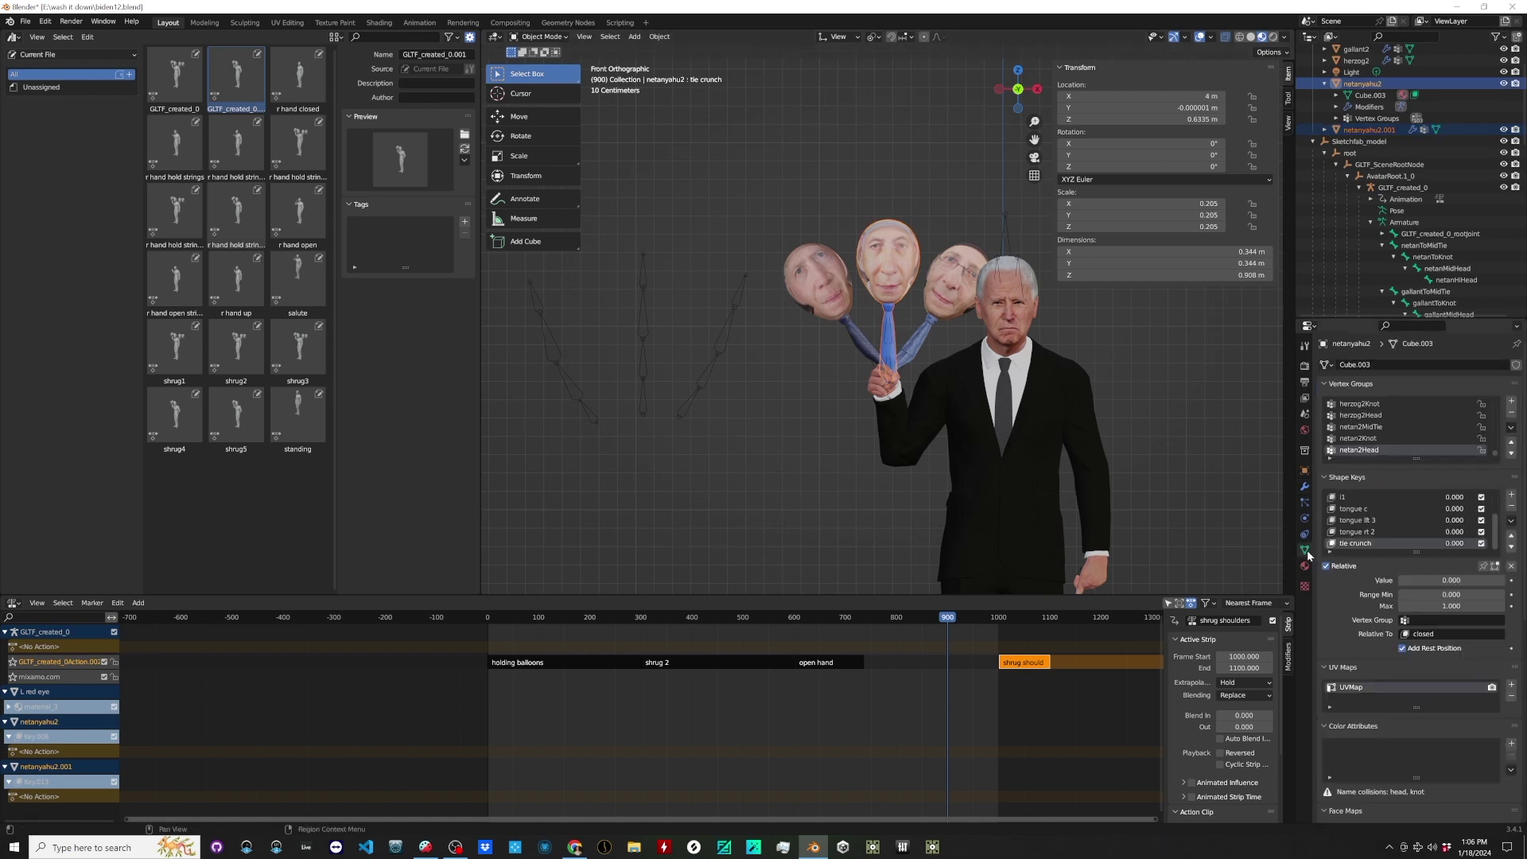
{"action": "left_click", "coordinate": [1512, 523]}
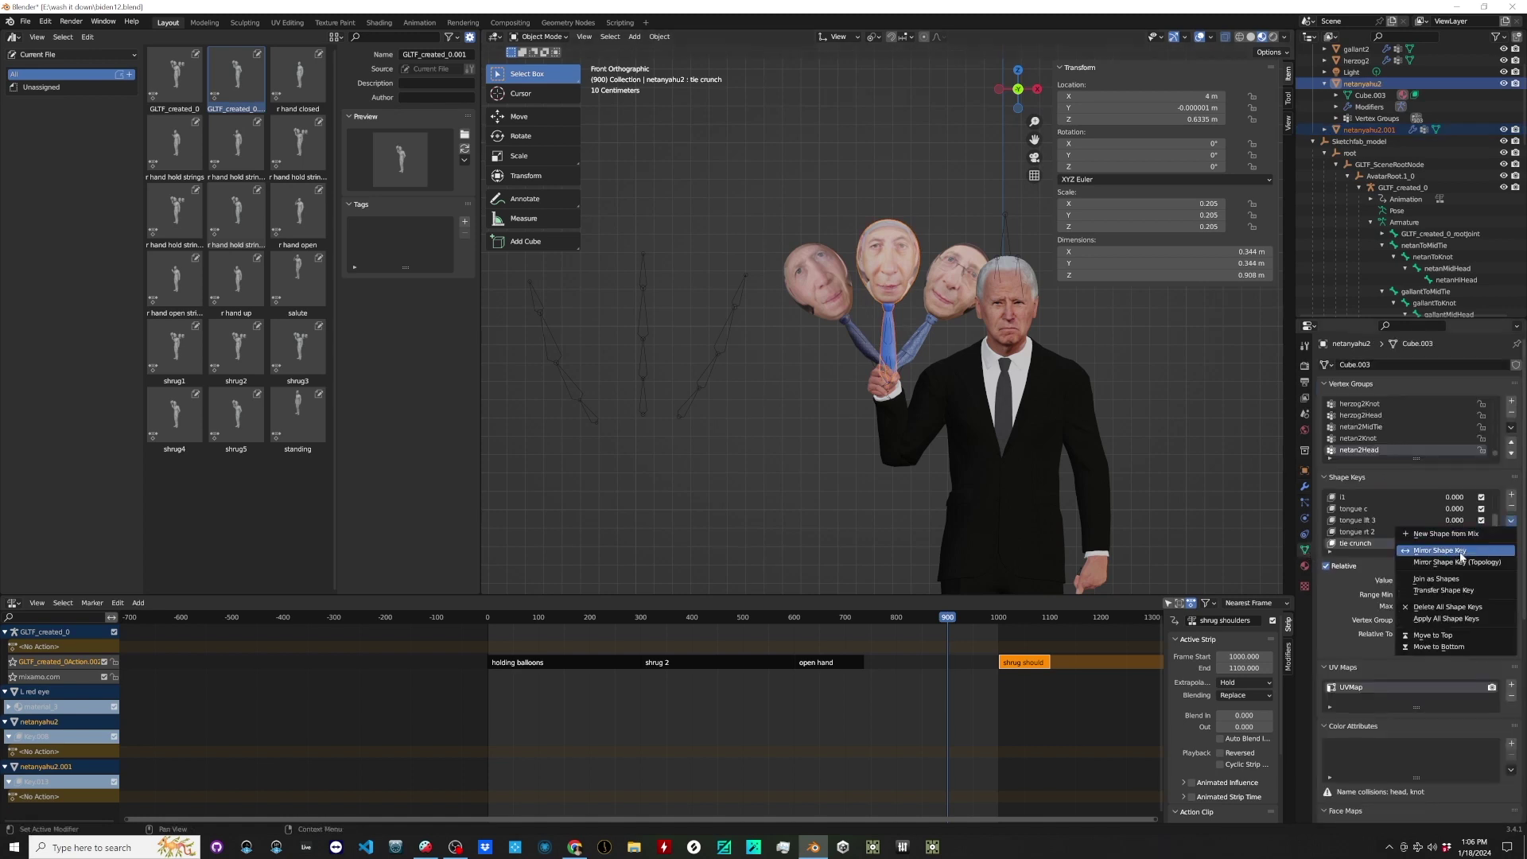
{"action": "left_click", "coordinate": [1447, 578]}
{"action": "scroll", "coordinate": [1378, 523], "scroll_direction": "down", "scroll_amount": 1}
{"action": "mouse_move", "coordinate": [1454, 543]}
{"action": "left_mouse_down"}
{"action": "mouse_move", "coordinate": [1471, 543]}
{"action": "mouse_move", "coordinate": [1456, 544]}
{"action": "left_mouse_up"}
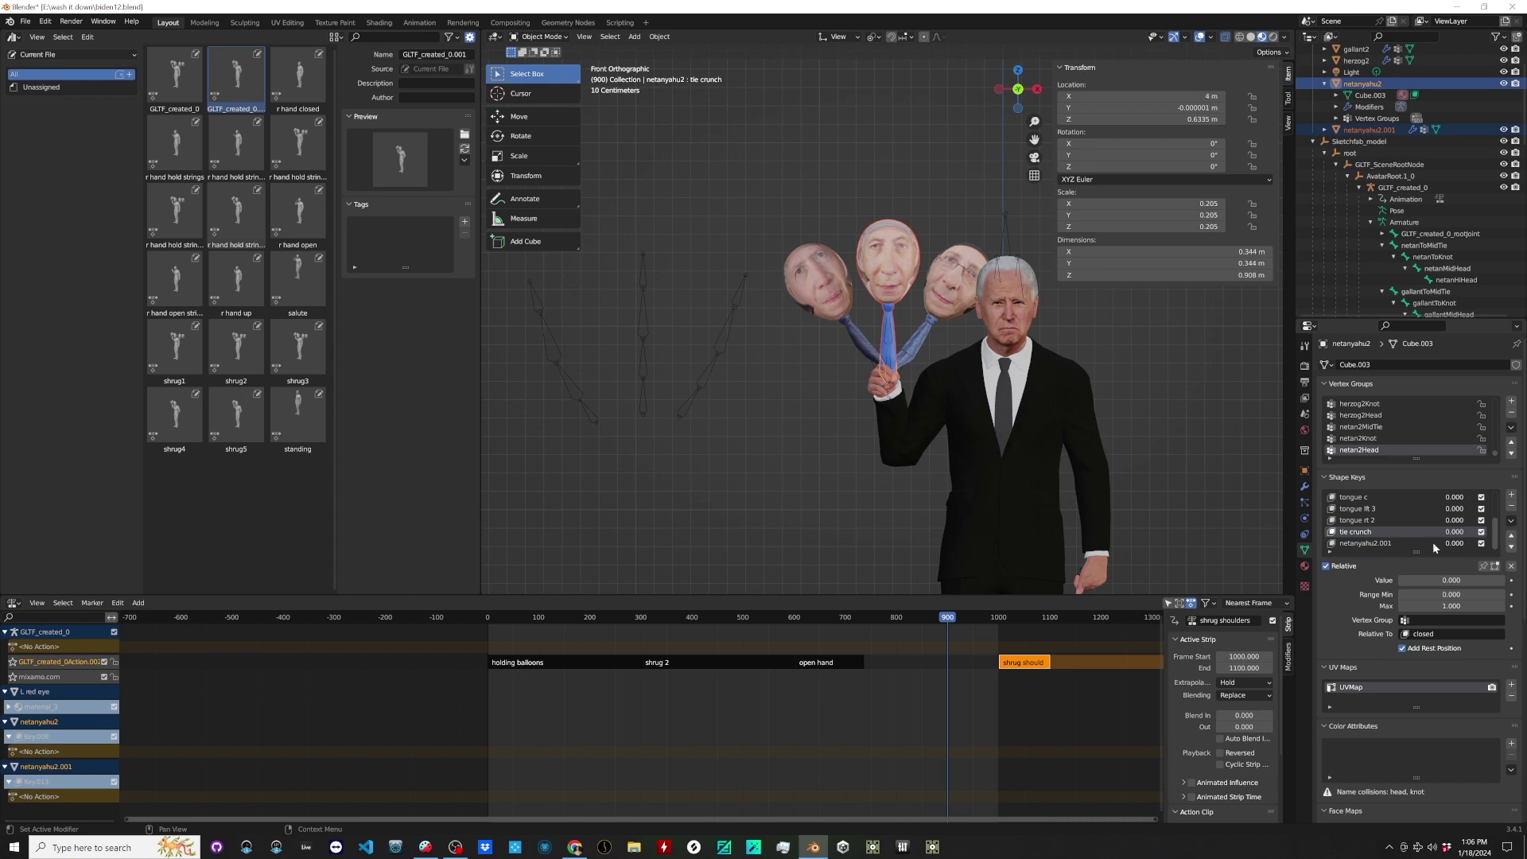
{"action": "scroll", "coordinate": [1435, 541], "scroll_direction": "up", "scroll_amount": 1}
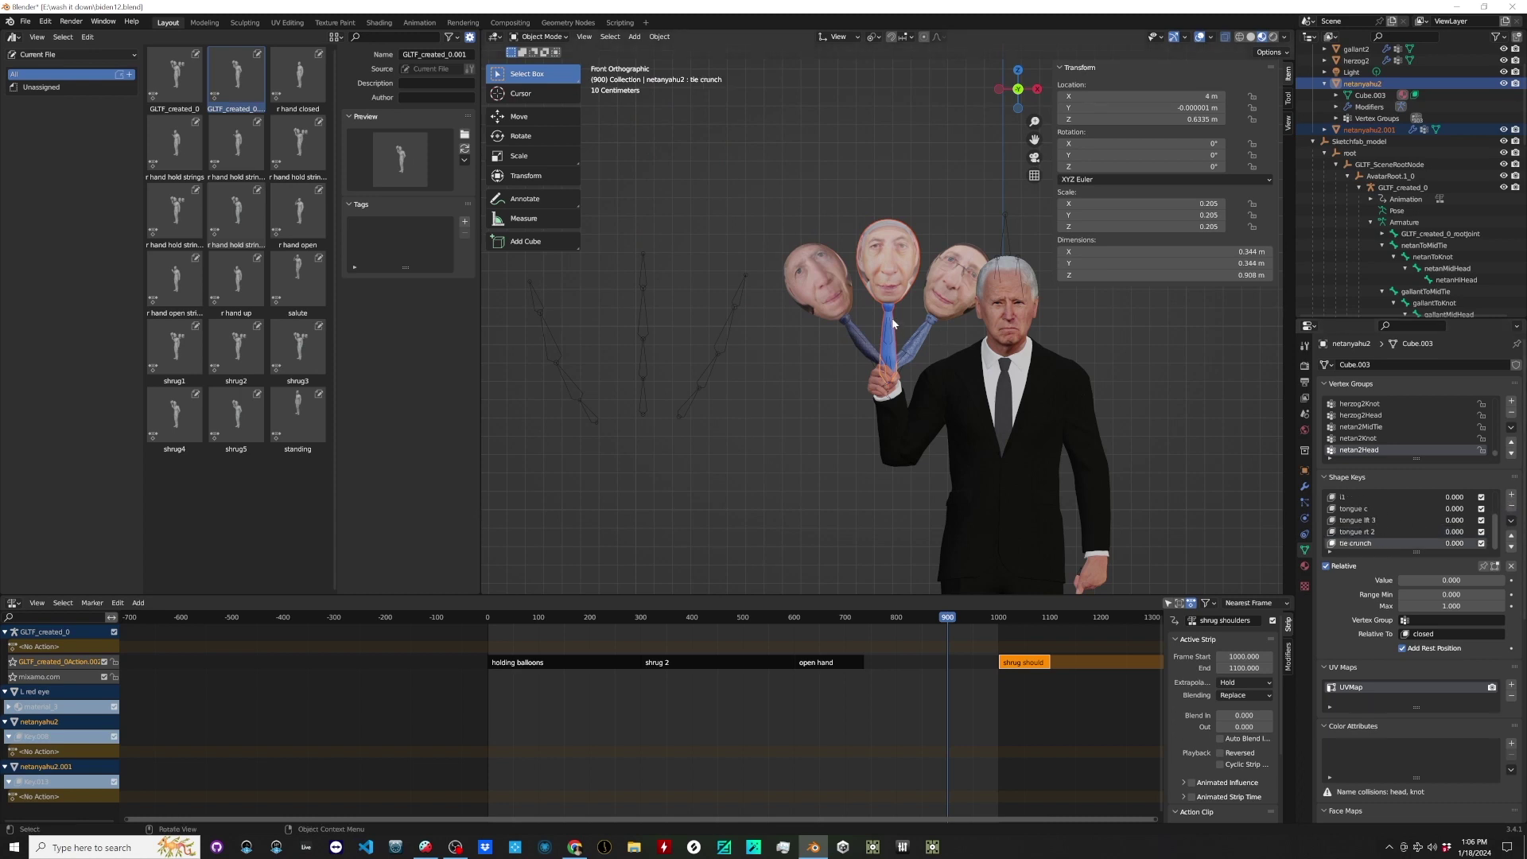
{"action": "scroll", "coordinate": [1376, 501], "scroll_direction": "up", "scroll_amount": 3}
Delete the Armature modifier from the duplicate balloon netanyahu2.001.
{"action": "left_click", "coordinate": [1374, 497]}
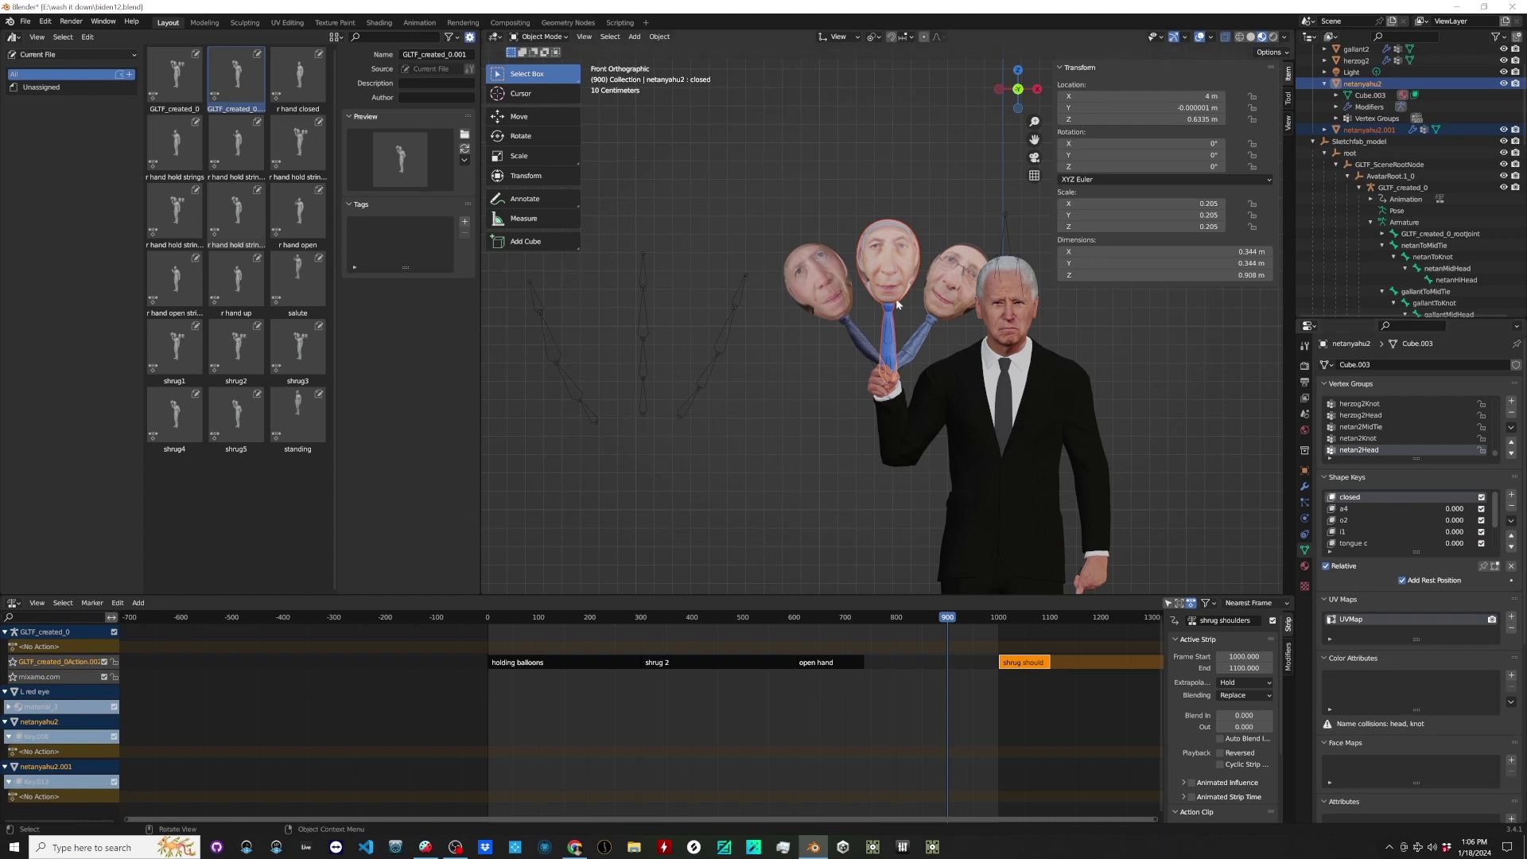
{"action": "left_click", "coordinate": [892, 270]}
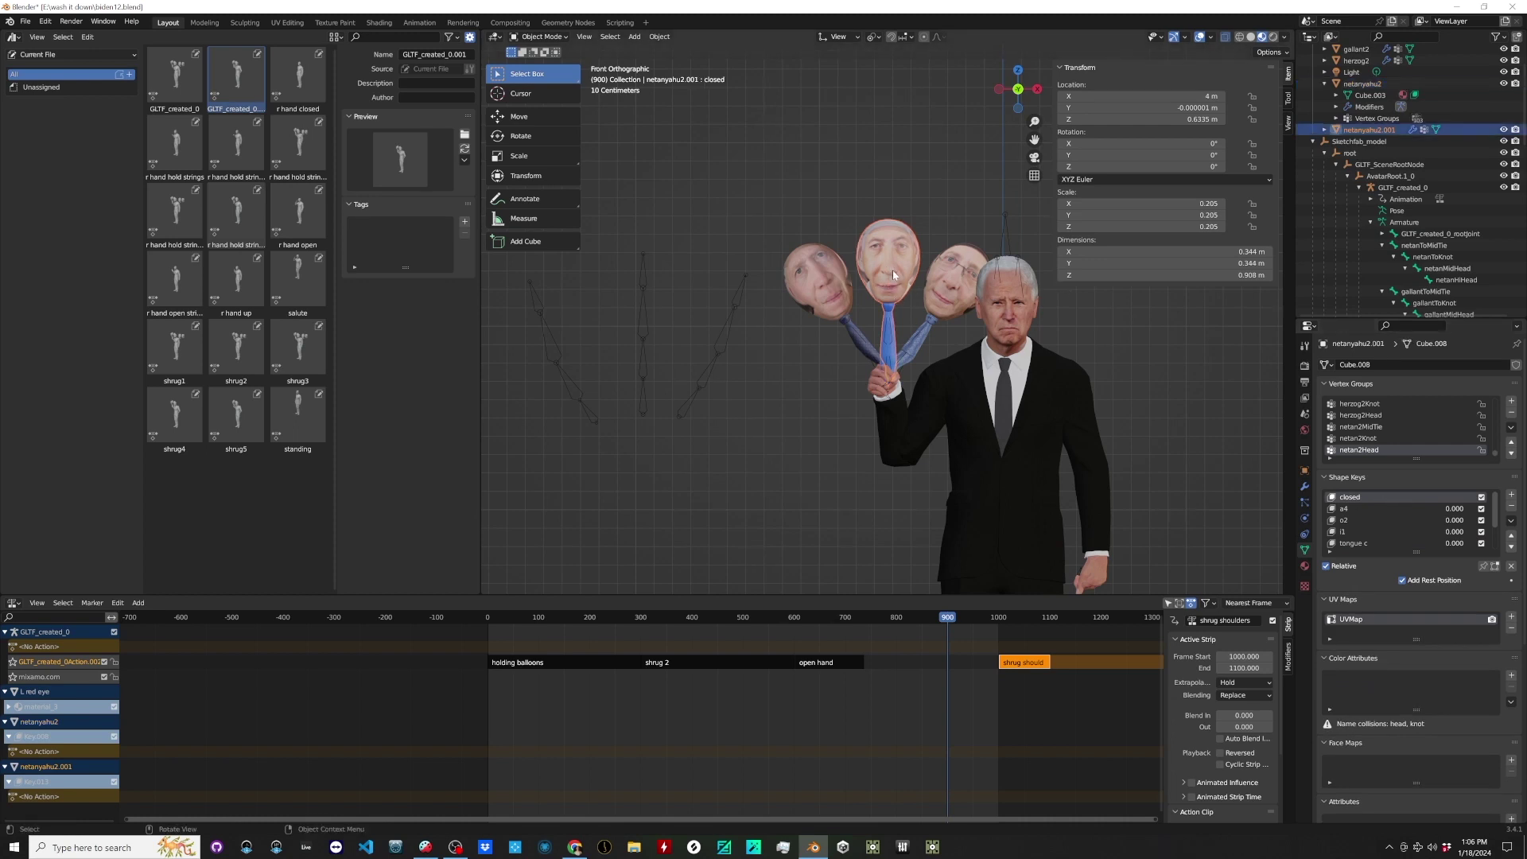
{"action": "left_click", "coordinate": [1305, 487]}
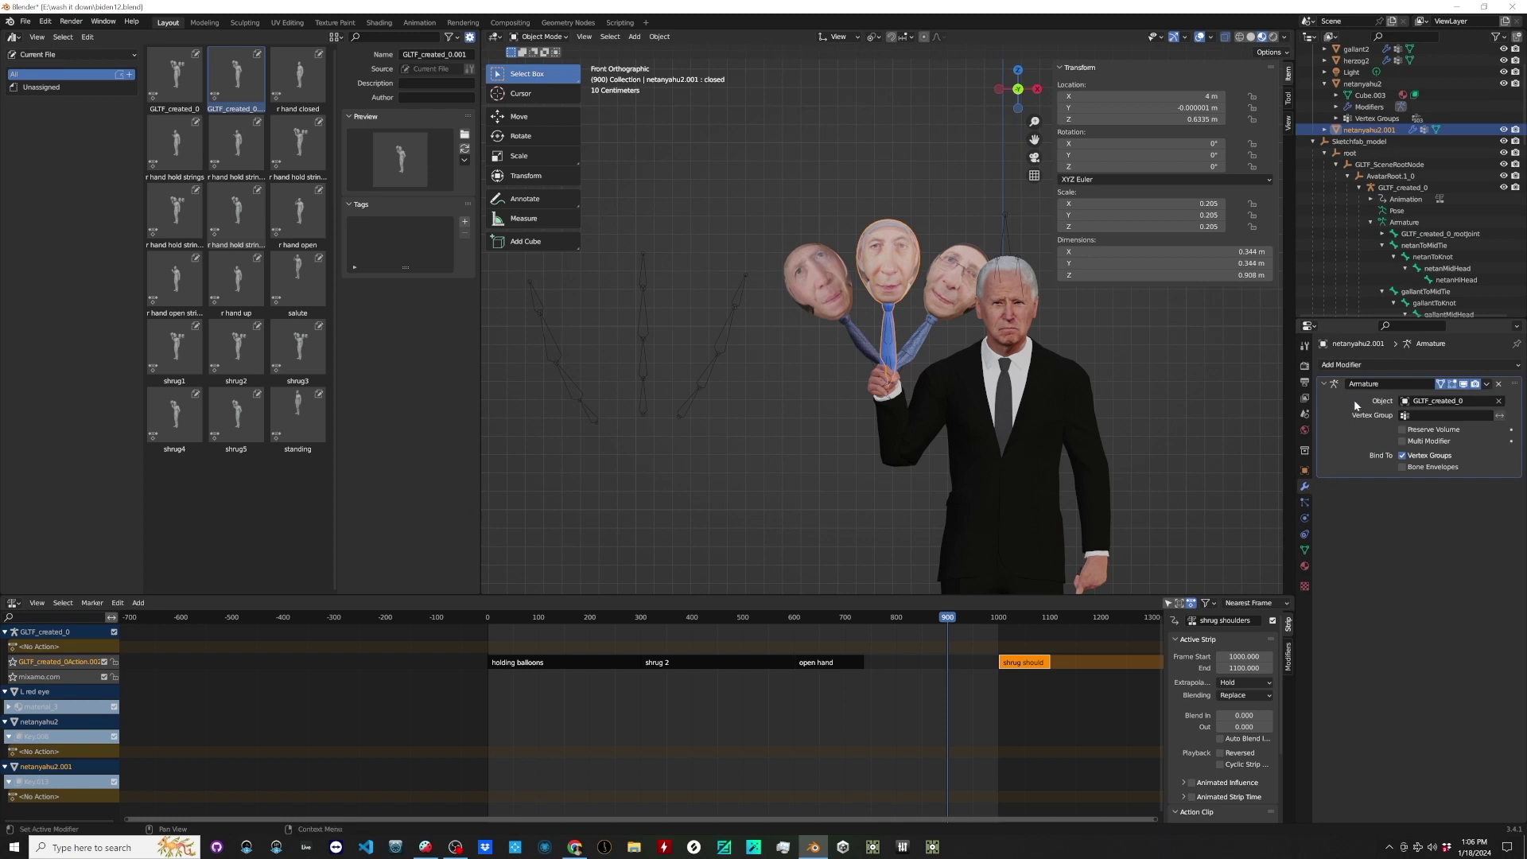
{"action": "left_click", "coordinate": [1500, 386]}
{"action": "scroll", "coordinate": [1044, 393], "scroll_direction": "down", "scroll_amount": 4}
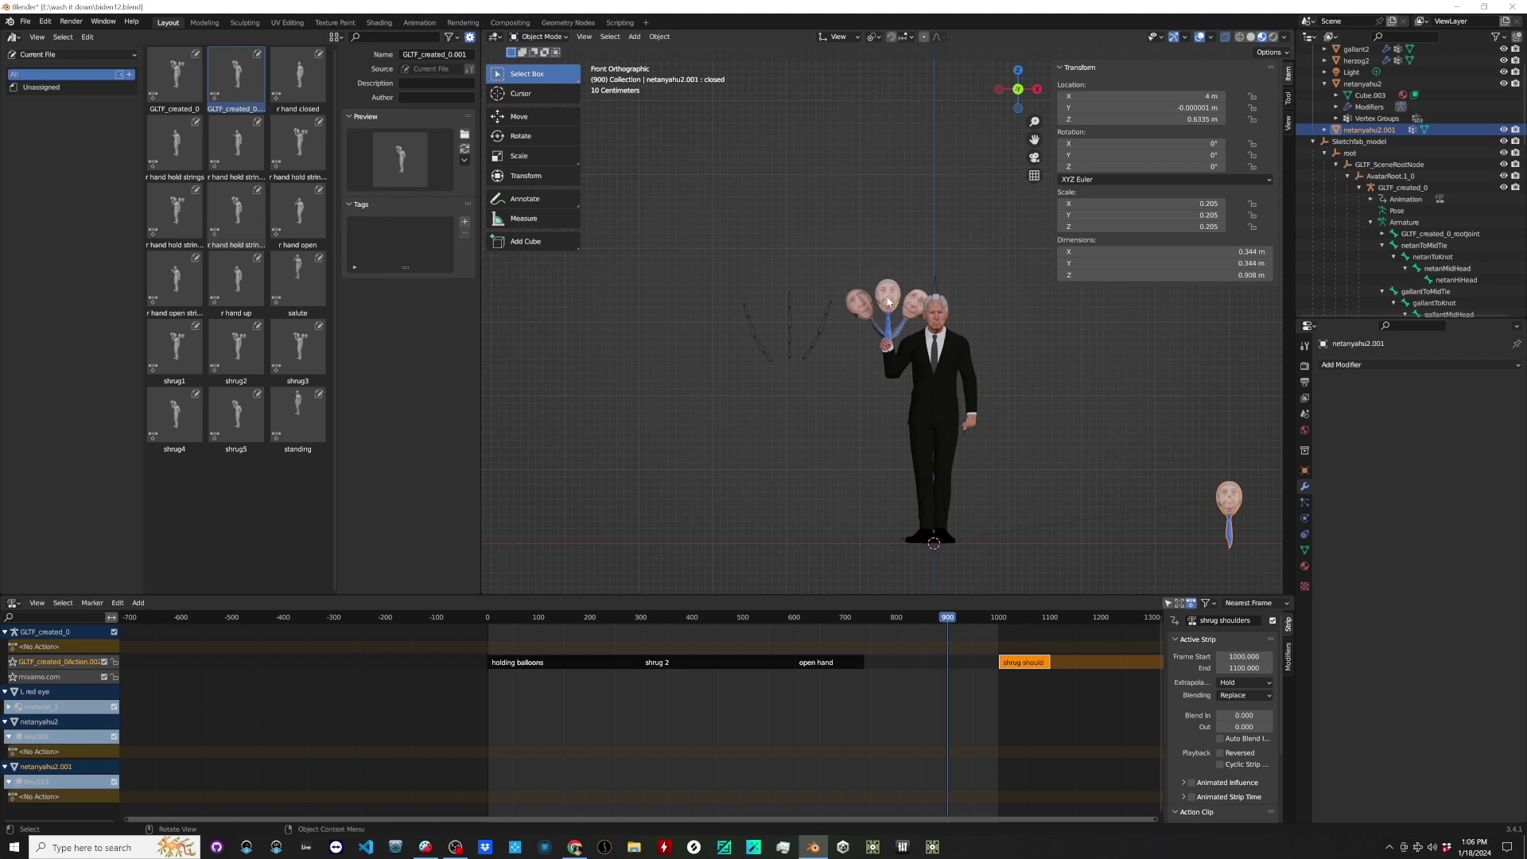
Join netanyahu2.001 onto the original netanyahu2 as a shape key with Join as Shapes.
{"action": "left_click", "coordinate": [968, 341]}
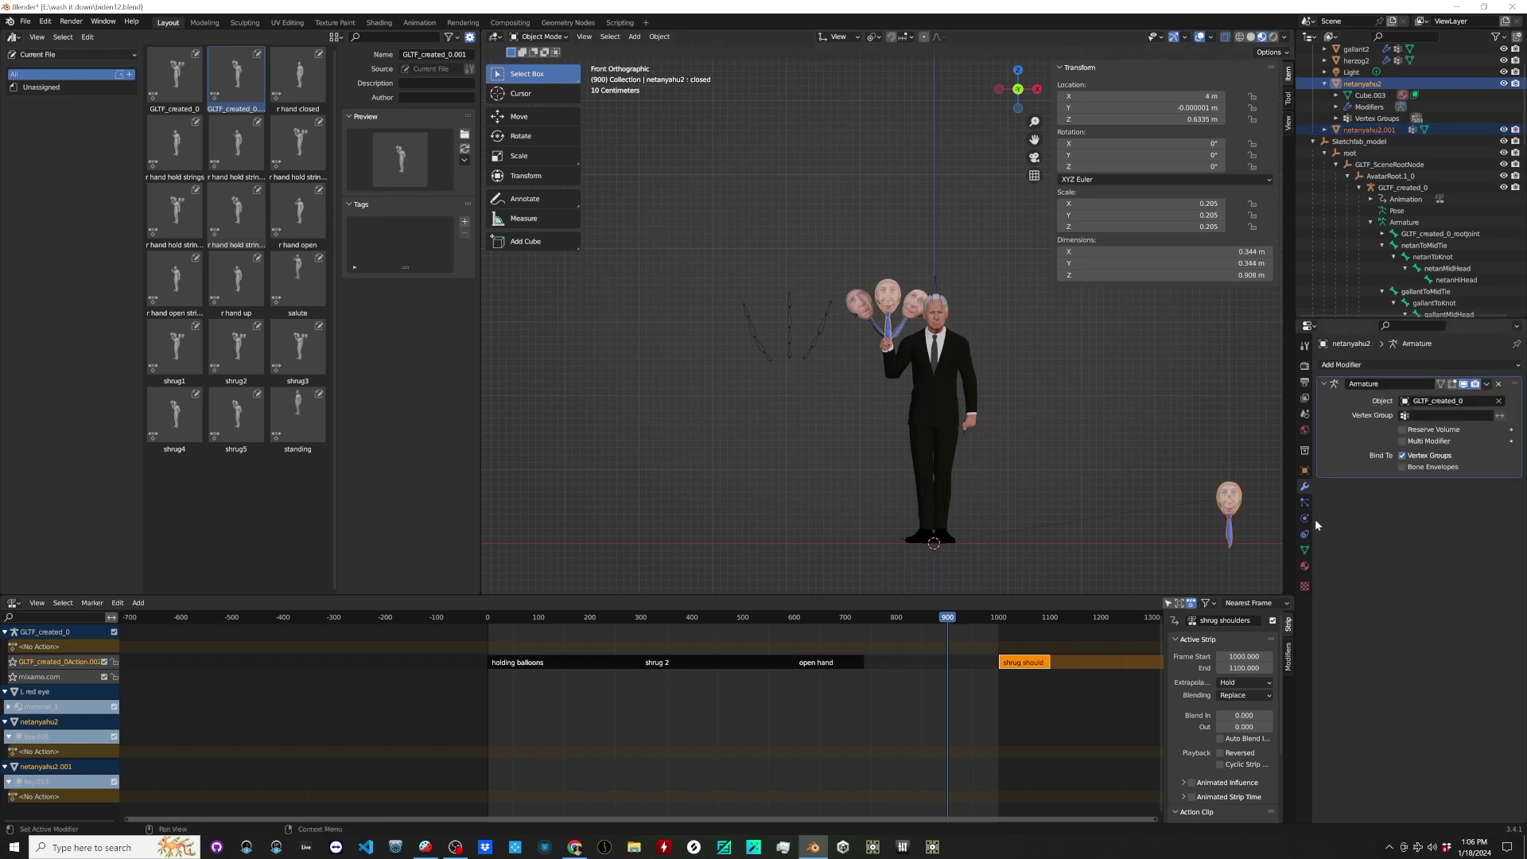
{"action": "left_click", "coordinate": [1305, 550]}
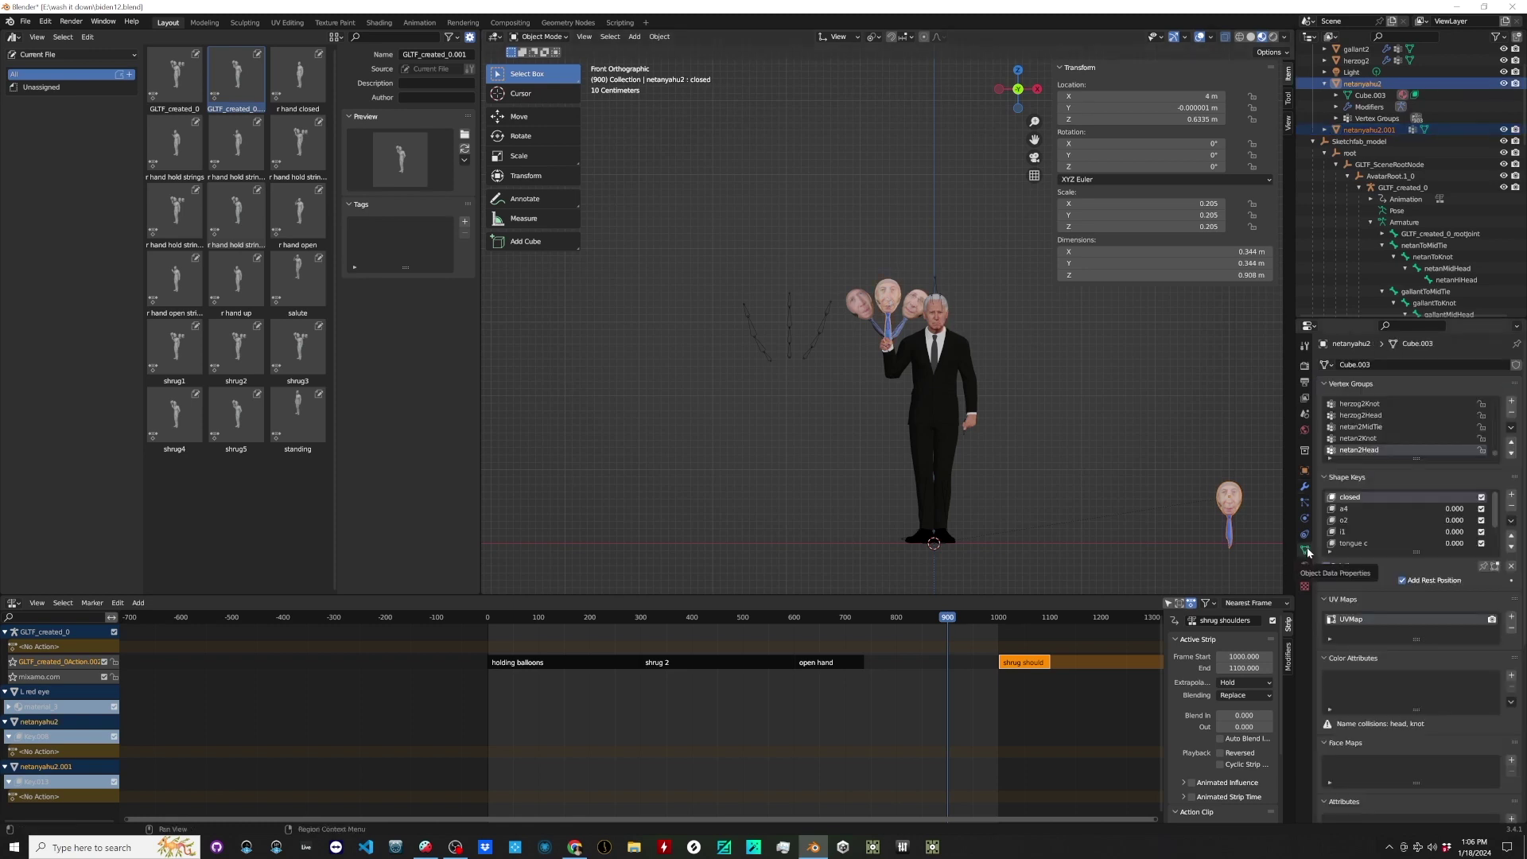
{"action": "left_click", "coordinate": [1511, 521]}
{"action": "left_click", "coordinate": [1435, 578]}
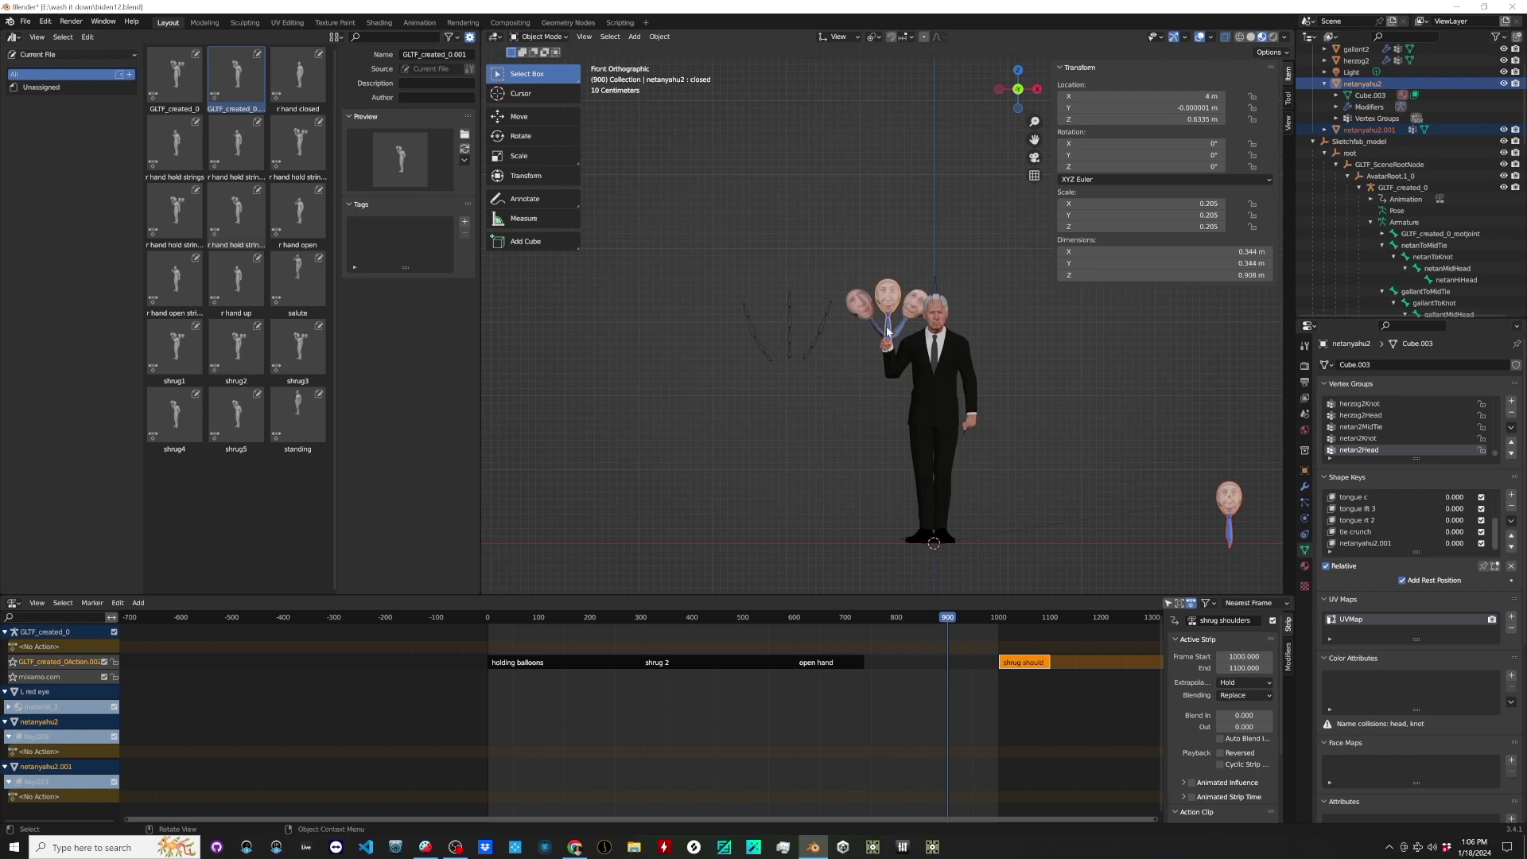
{"action": "key", "text": "KP_Decimal"}
{"action": "left_click", "coordinate": [1455, 544]}
{"action": "type", "text": "1"}
{"action": "key", "text": "Return"}
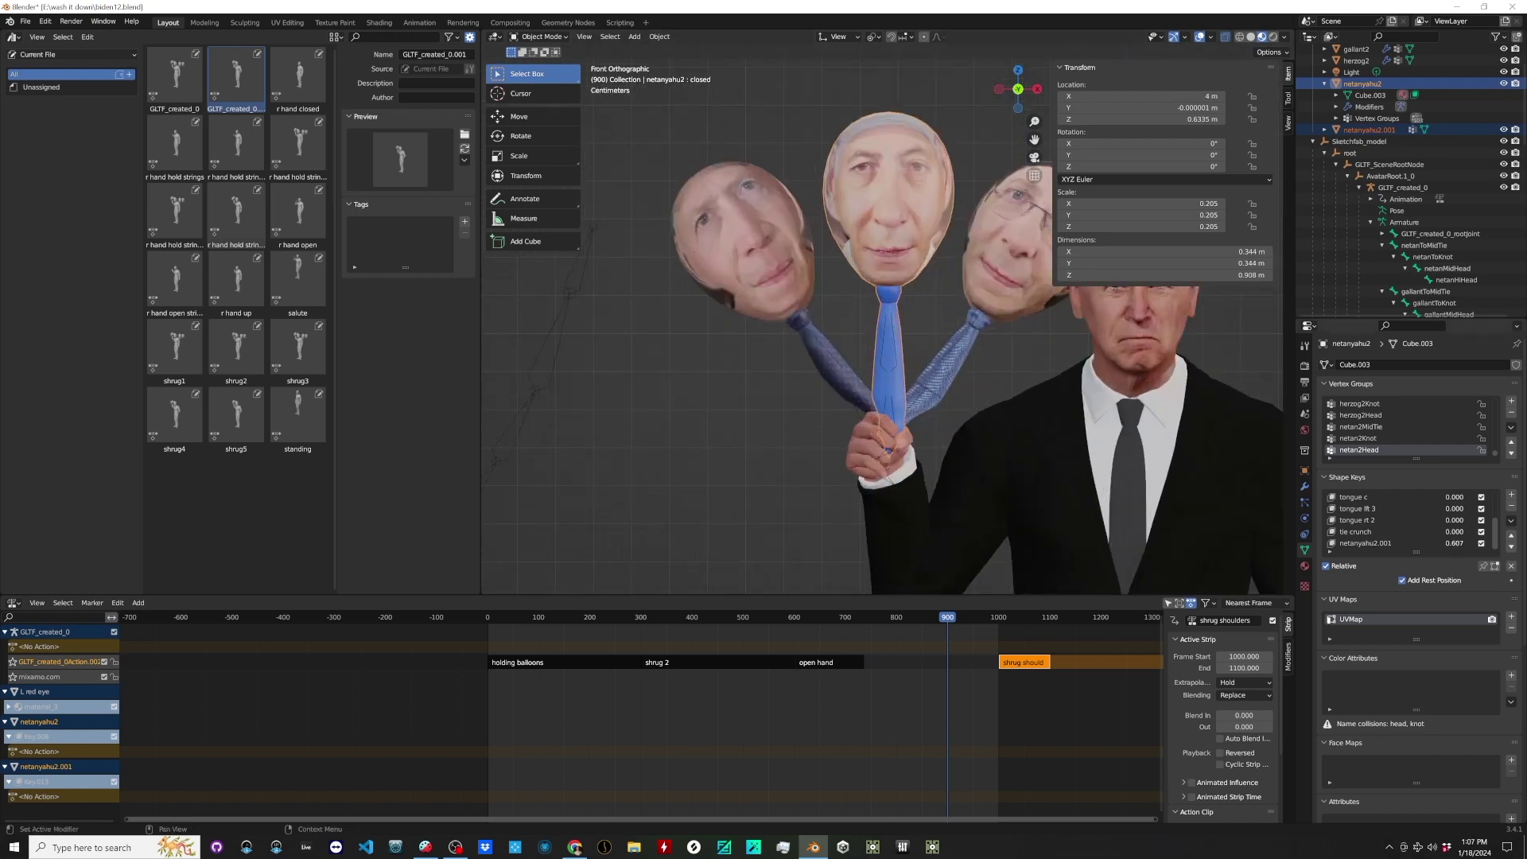
{"action": "left_click_drag", "start_coordinate": [1455, 543], "coordinate": [1432, 543]}
{"action": "key", "text": "ctrl+z"}
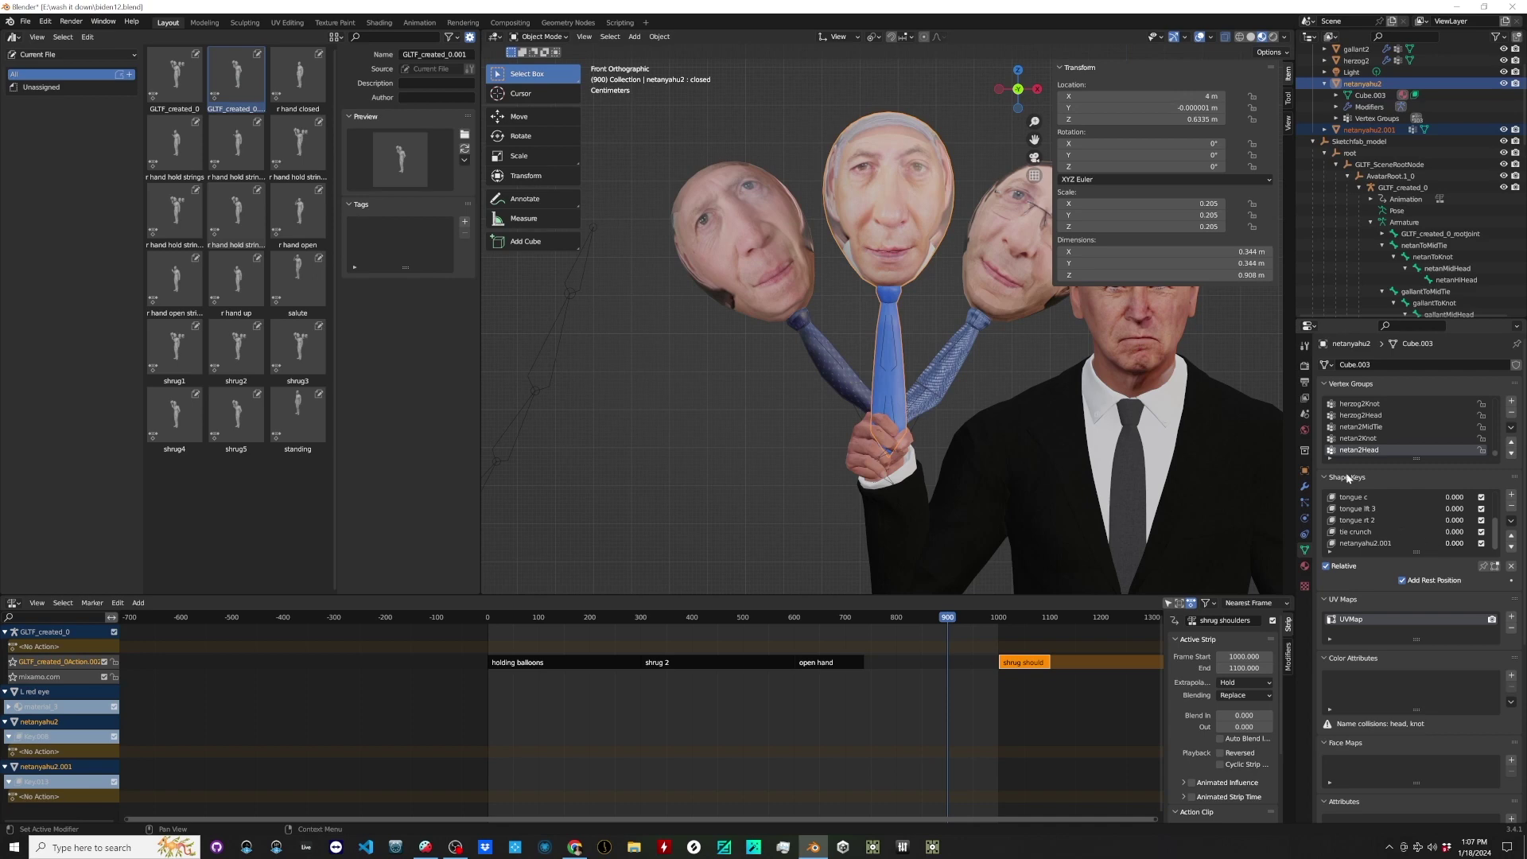